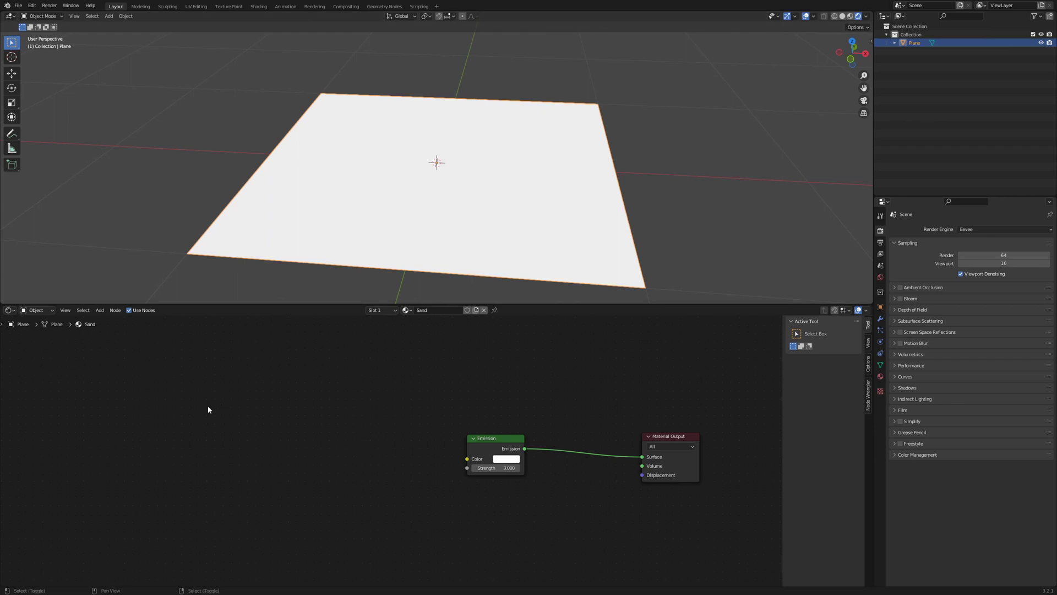
Step: Add a Voronoi Texture with Scale 3 and Distance to Edge, linking its Distance into Emission Color
{"action": "key", "text": "shift+a"}
{"action": "mouse_move", "coordinate": [209, 409]}
{"action": "left_click", "coordinate": [251, 517]}
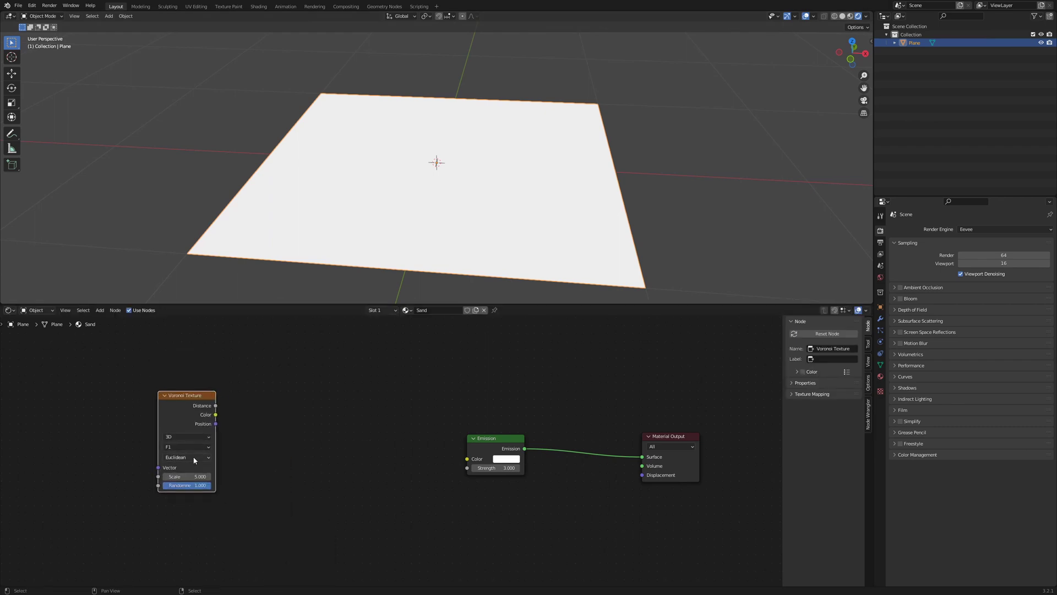
{"action": "double_click", "coordinate": [197, 477]}
{"action": "key", "text": "Return"}
{"action": "left_click", "coordinate": [199, 447]}
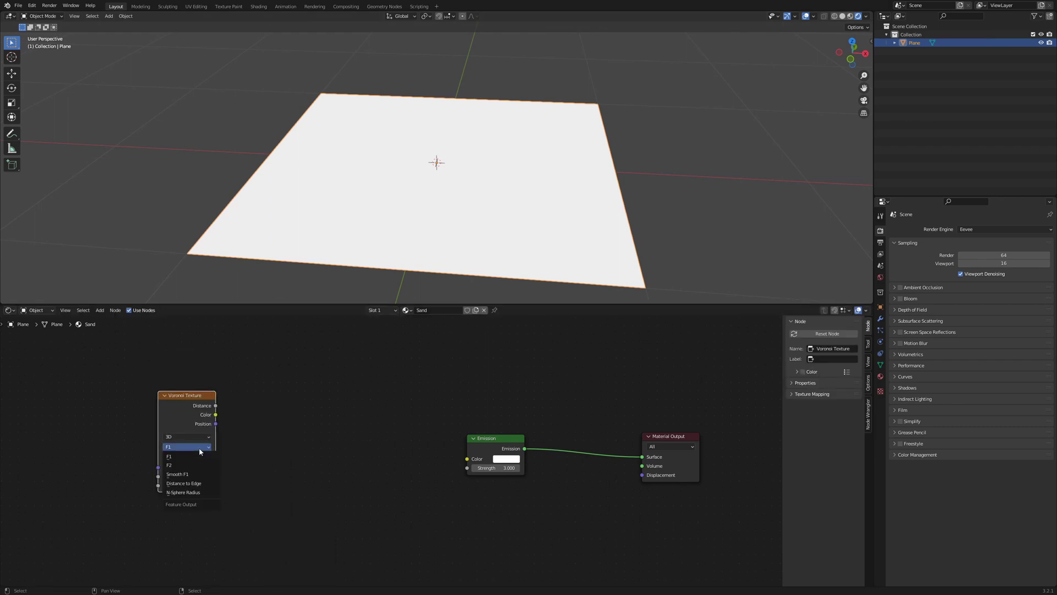
{"action": "left_click", "coordinate": [198, 483]}
{"action": "left_click_drag", "start_coordinate": [216, 406], "coordinate": [467, 458]}
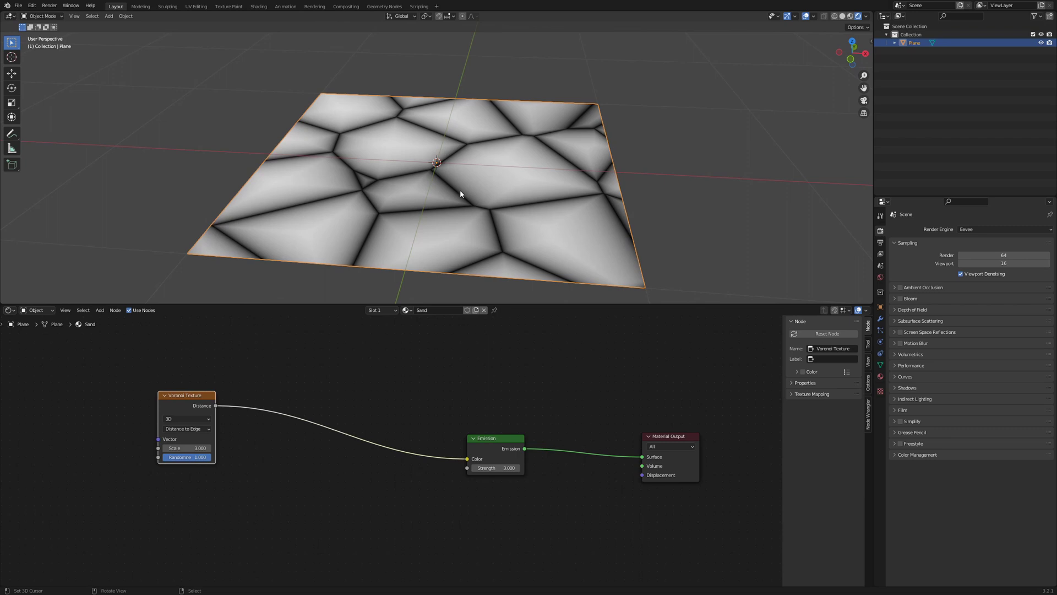
Step: Insert a ColorRamp between Voronoi and Emission with its stop at position 0.041
{"action": "left_click_drag", "start_coordinate": [182, 401], "coordinate": [125, 398]}
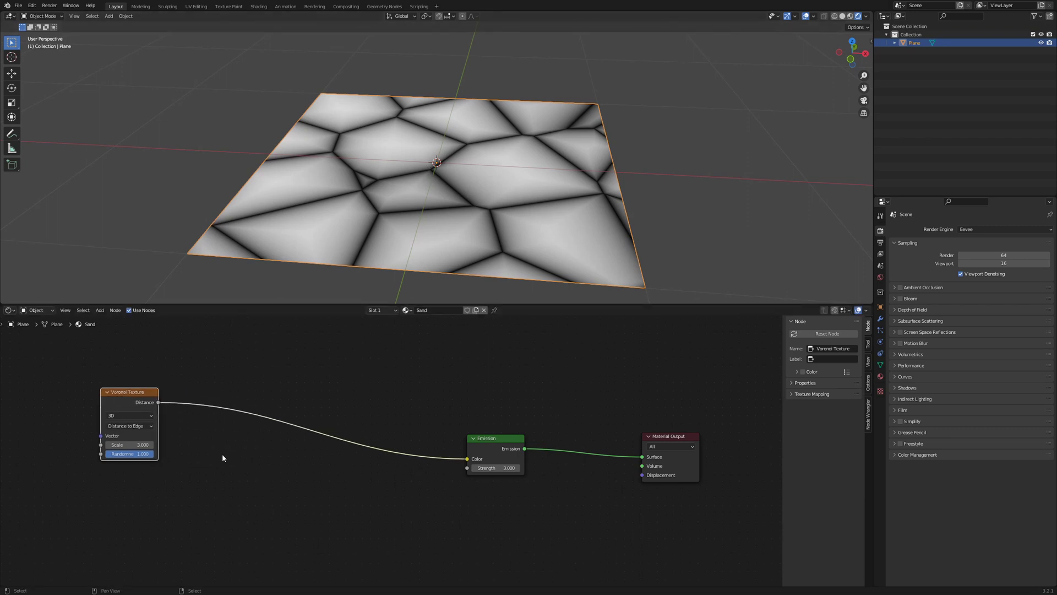
{"action": "key", "text": "shift+a"}
{"action": "mouse_move", "coordinate": [227, 459]}
{"action": "mouse_move", "coordinate": [209, 480]}
{"action": "left_click", "coordinate": [265, 386]}
{"action": "left_click", "coordinate": [286, 456]}
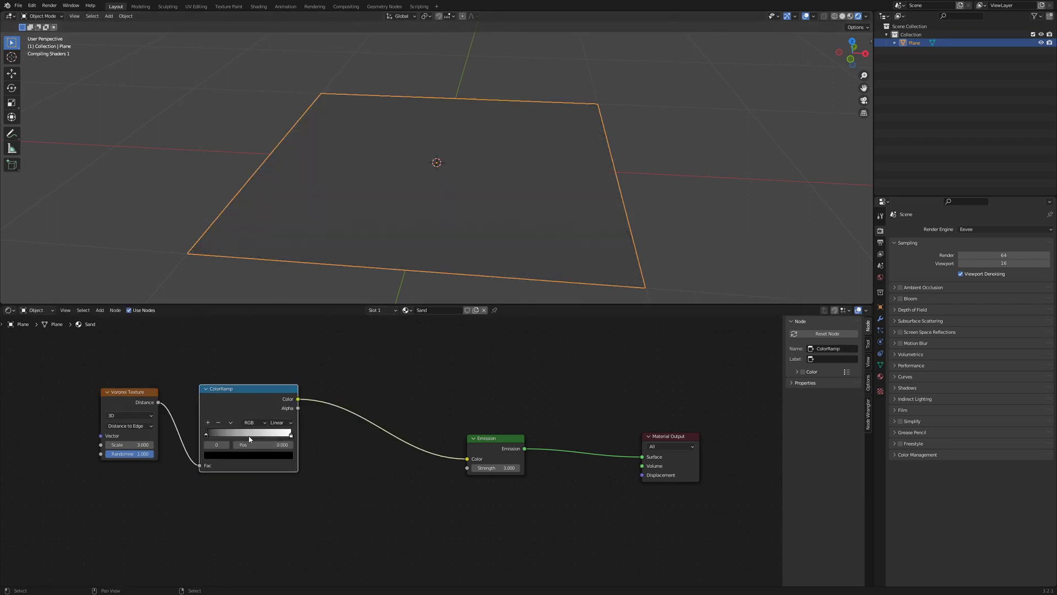
{"action": "left_click", "coordinate": [263, 445]}
{"action": "type", "text": "0.041"}
{"action": "key", "text": "Return"}
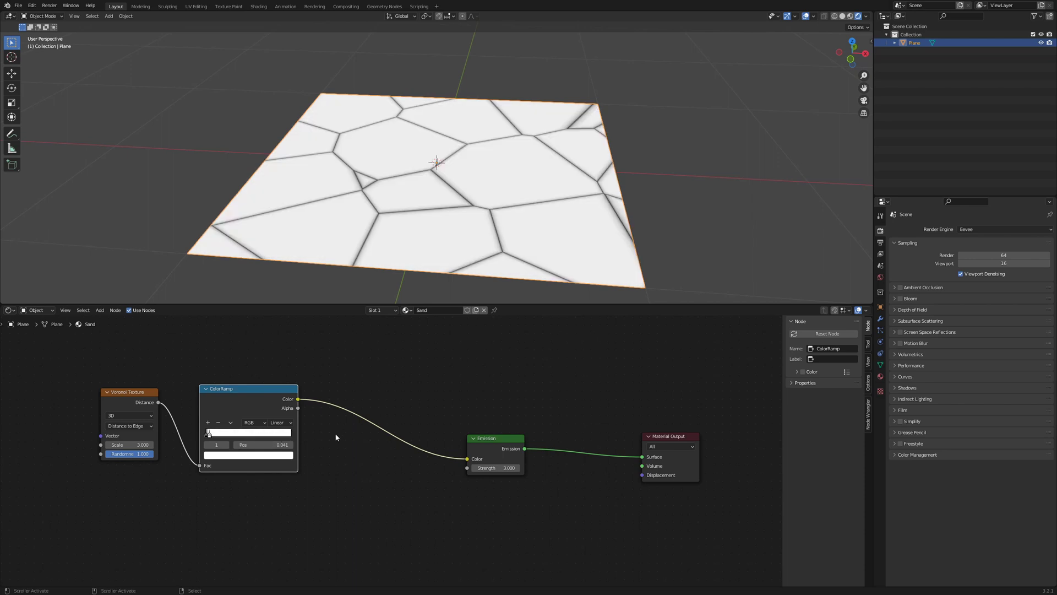
{"action": "left_click_drag", "start_coordinate": [249, 389], "coordinate": [268, 337]}
Step: Try a Greater Than Math node on the Voronoi Distance, then restore the ColorRamp link and undo it
{"action": "key", "text": "shift+a"}
{"action": "mouse_move", "coordinate": [267, 484]}
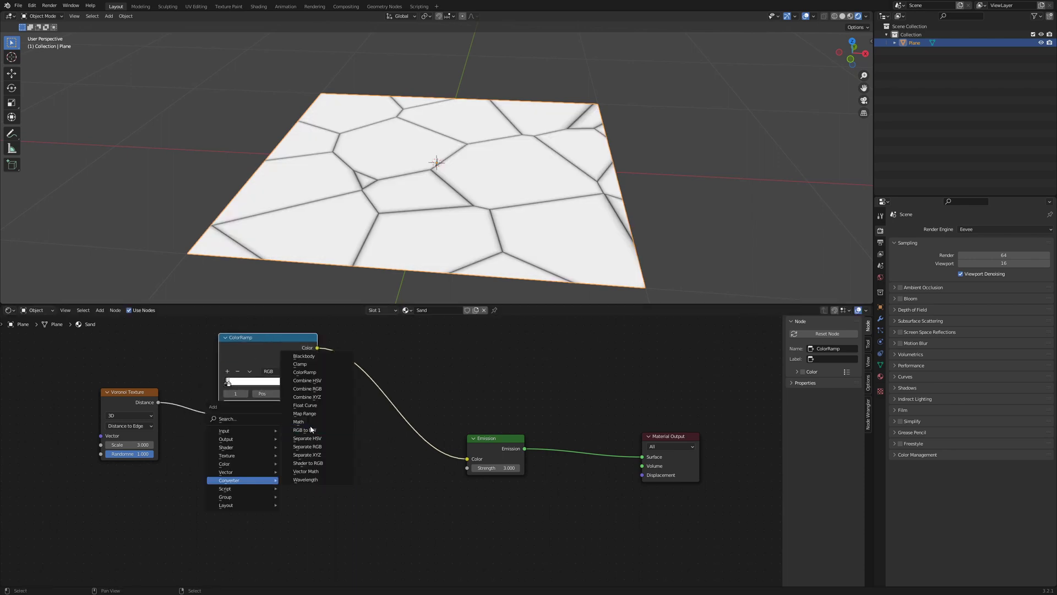
{"action": "left_click", "coordinate": [300, 421]}
{"action": "left_click", "coordinate": [249, 483]}
{"action": "left_click", "coordinate": [249, 481]}
{"action": "left_click", "coordinate": [324, 405]}
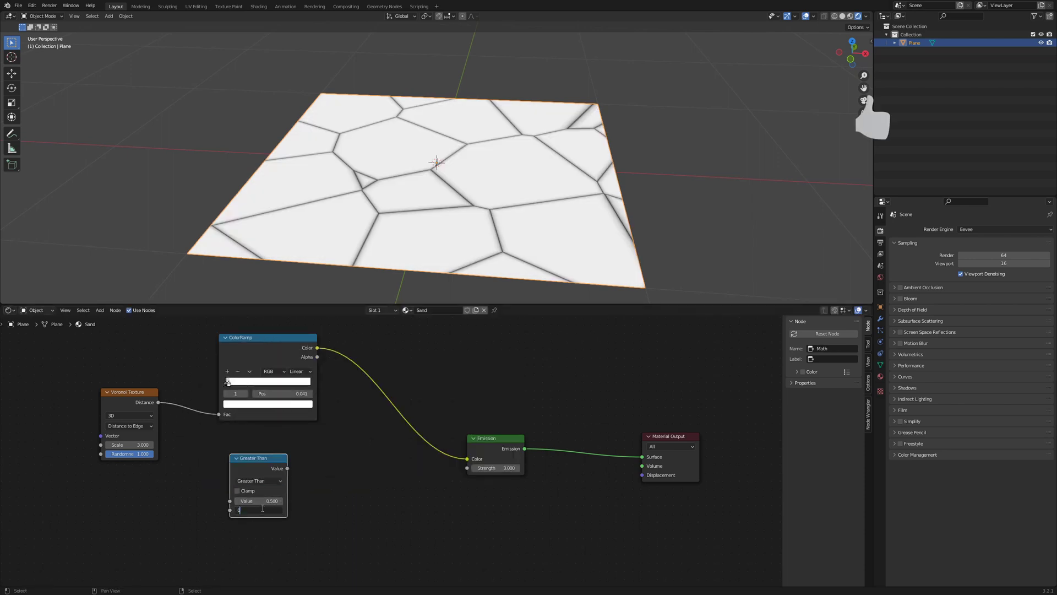
{"action": "left_click_drag", "start_coordinate": [158, 403], "coordinate": [229, 500]}
{"action": "left_click_drag", "start_coordinate": [287, 468], "coordinate": [467, 458]}
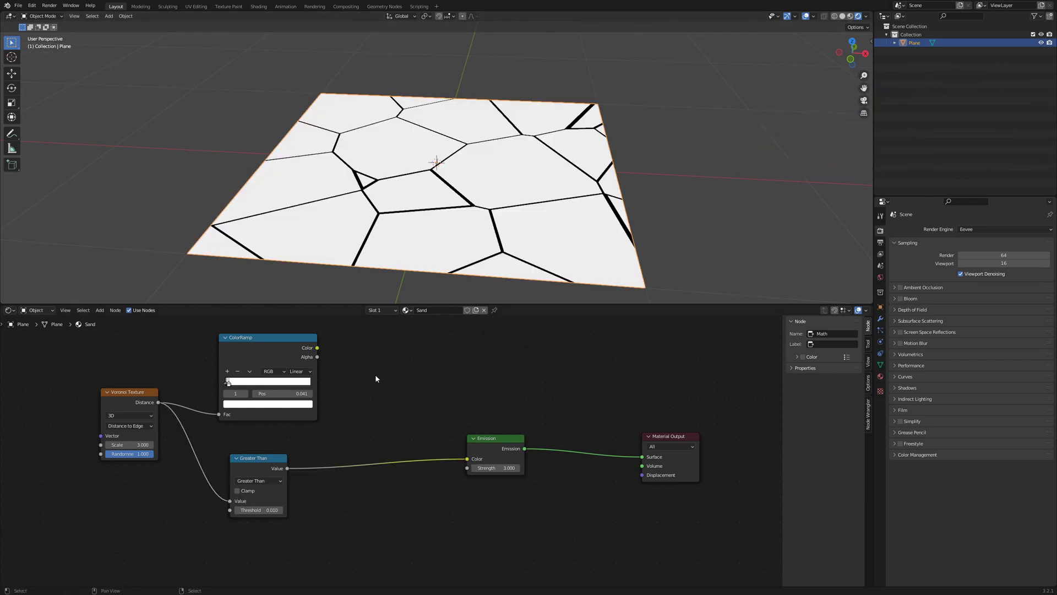
{"action": "left_click_drag", "start_coordinate": [317, 348], "coordinate": [467, 458]}
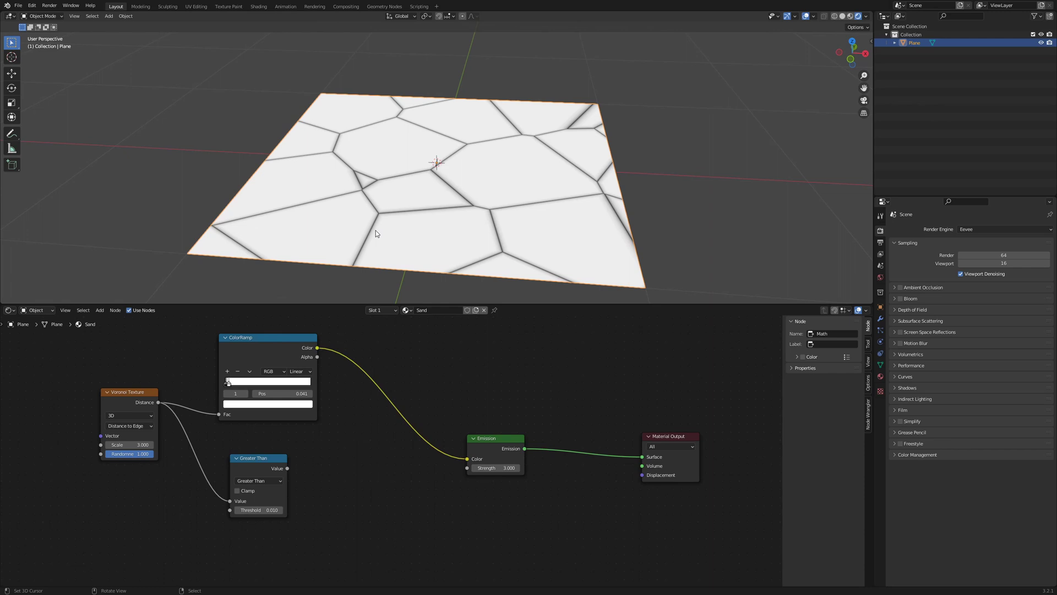
{"action": "key", "text": "ctrl+z"}
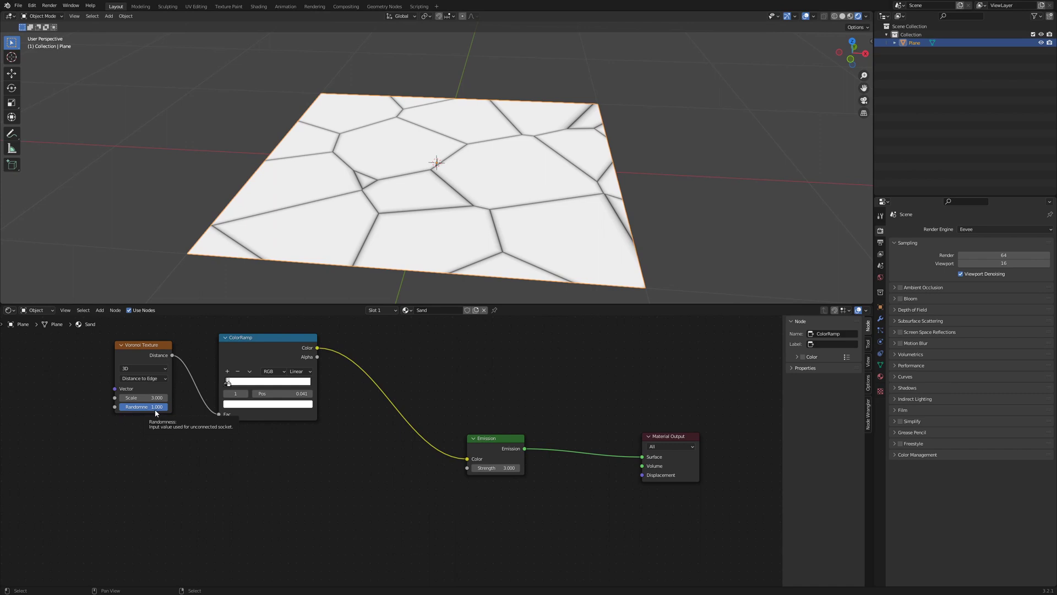
Step: Duplicate the Voronoi and ColorRamp pair below the originals and set the copy's Voronoi Scale to 8
{"action": "left_click_drag", "start_coordinate": [105, 469], "coordinate": [270, 338]}
{"action": "key", "text": "shift+d"}
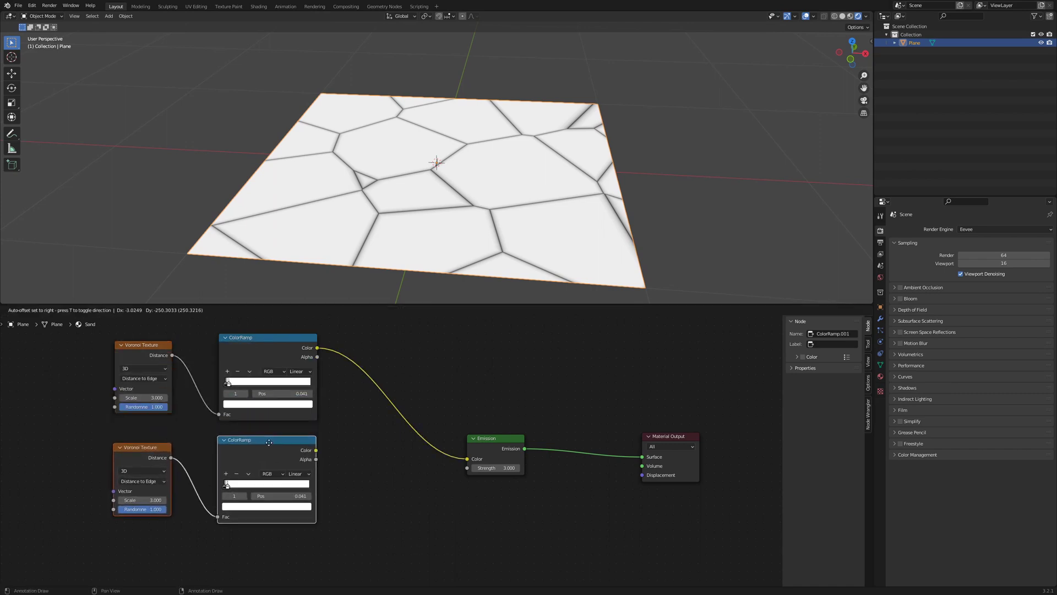
{"action": "left_click", "coordinate": [273, 451]}
{"action": "left_click", "coordinate": [146, 511]}
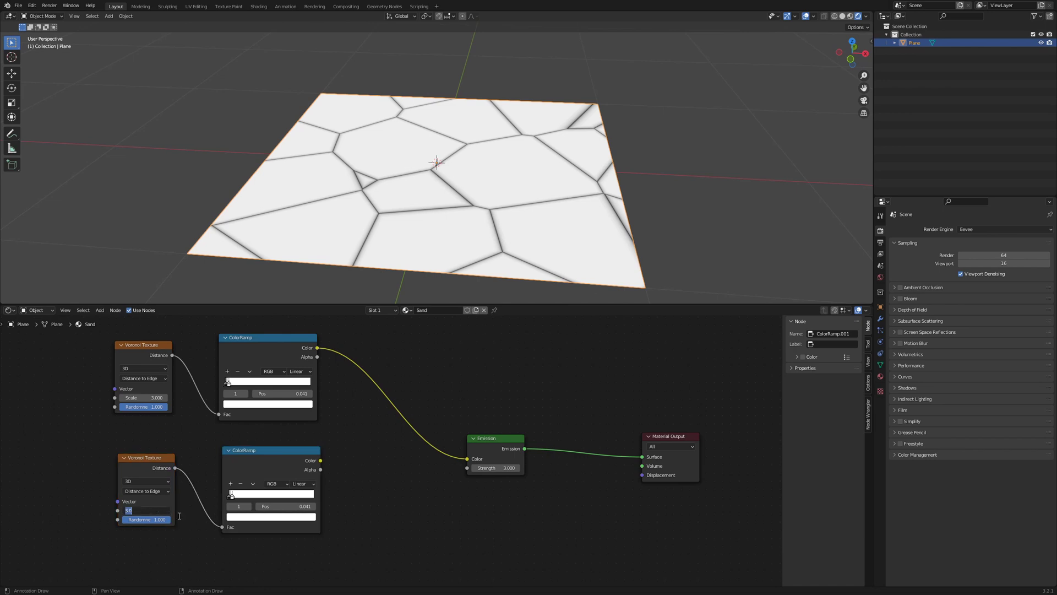
{"action": "type", "text": "8"}
{"action": "key", "text": "Return"}
Step: Add a Multiply Mix node before Emission and plug the lower ColorRamp into its Color2
{"action": "key", "text": "shift+a"}
{"action": "mouse_move", "coordinate": [394, 464]}
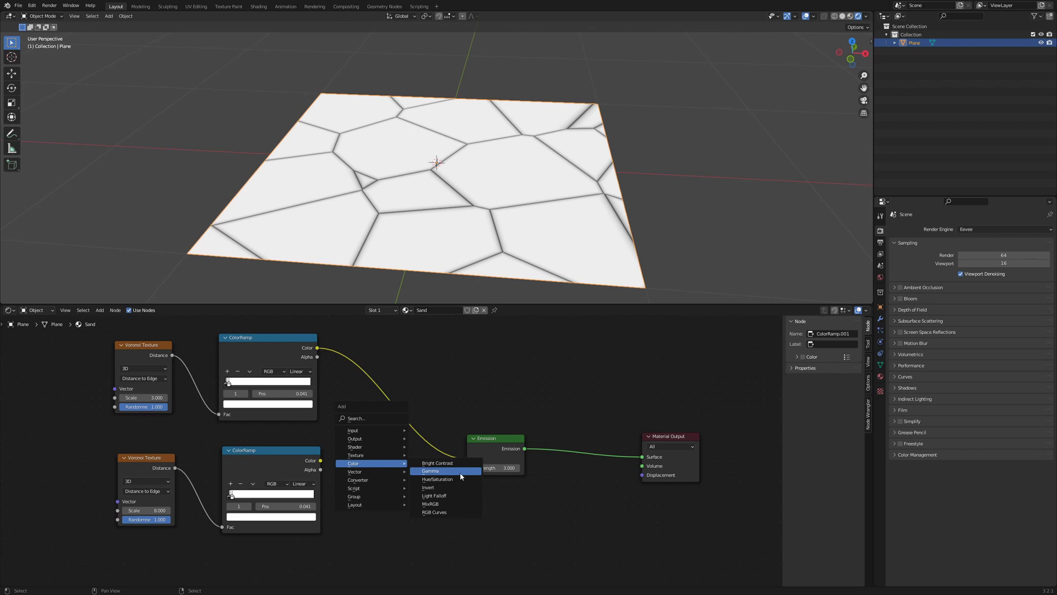
{"action": "left_click", "coordinate": [449, 504]}
{"action": "left_click", "coordinate": [398, 421]}
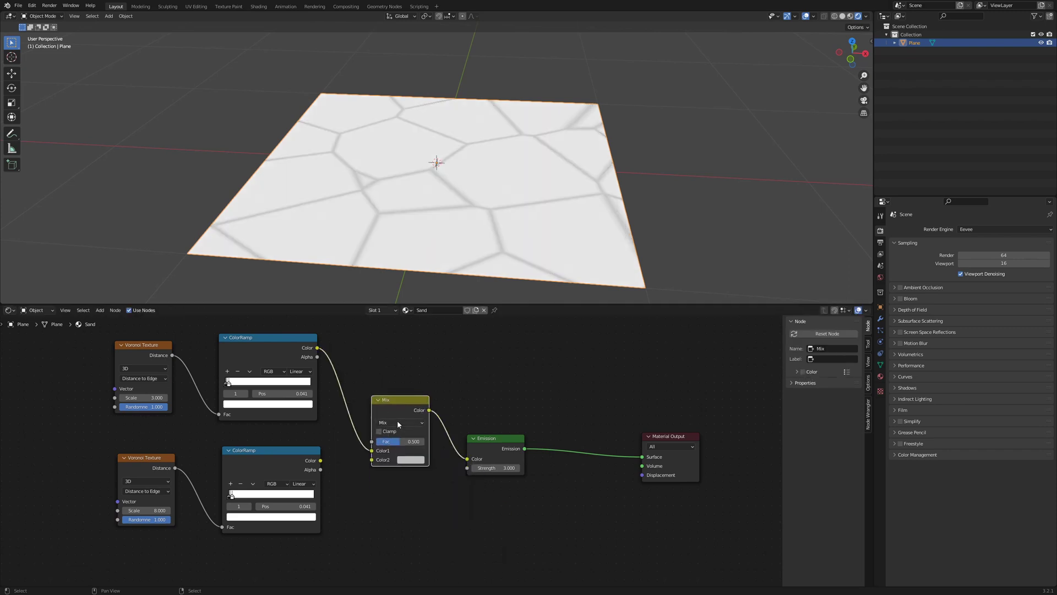
{"action": "left_click", "coordinate": [397, 421]}
{"action": "left_click", "coordinate": [402, 394]}
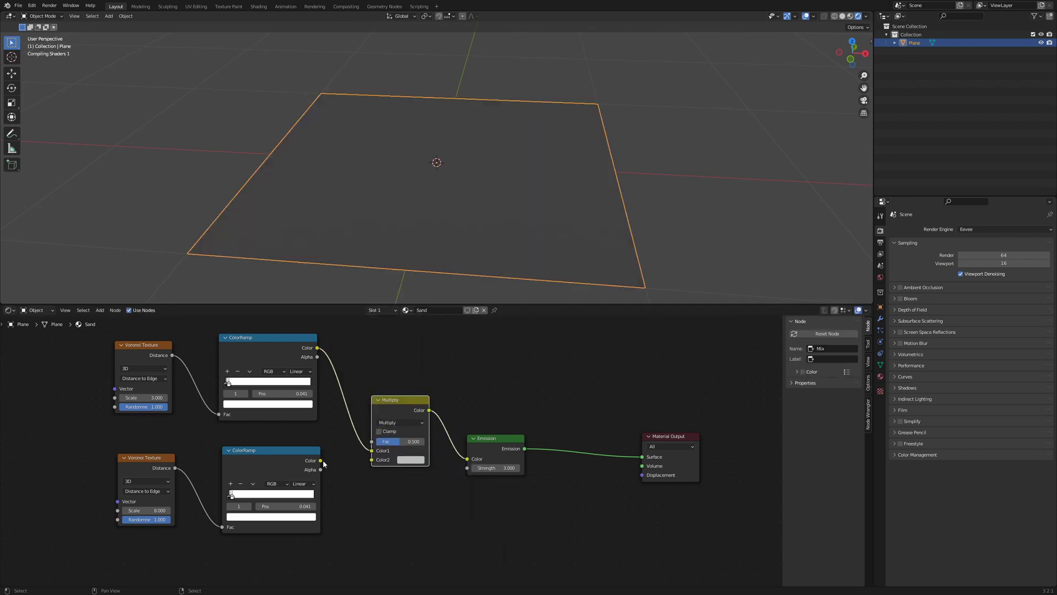
{"action": "left_click_drag", "start_coordinate": [321, 461], "coordinate": [424, 447]}
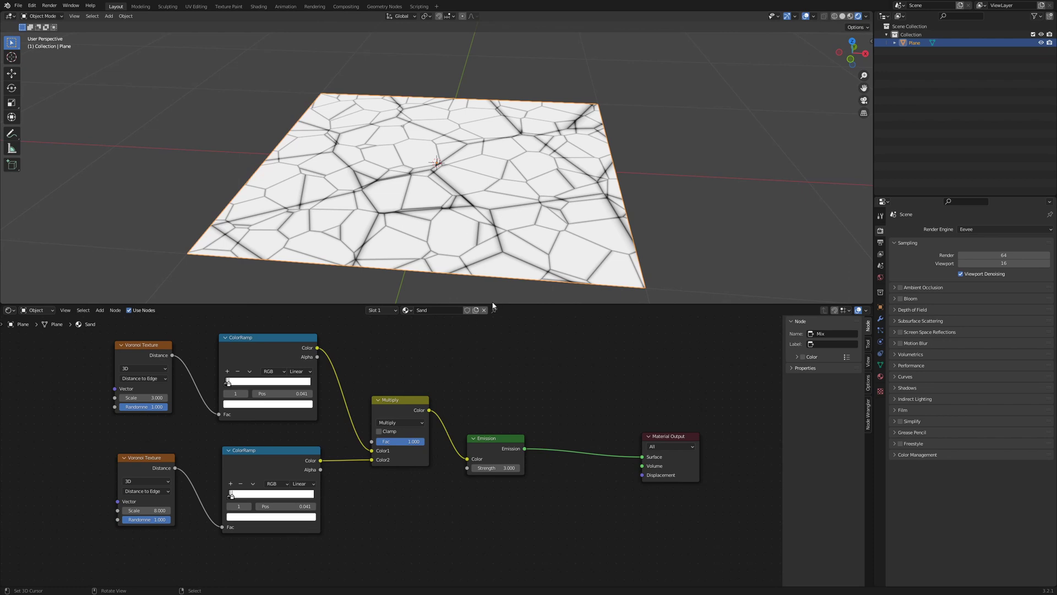
Step: Add Texture Coordinate and Mapping nodes to the upper Voronoi with Ctrl+T, then detach the Mapping link
{"action": "scroll", "coordinate": [496, 341], "scroll_direction": "down", "scroll_amount": 2}
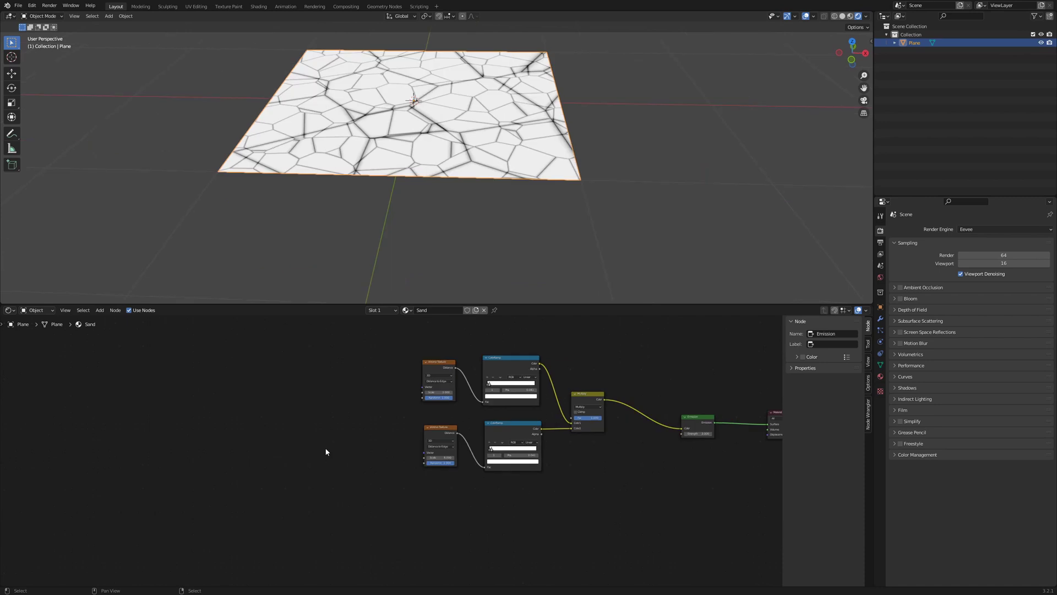
{"action": "scroll", "coordinate": [326, 452], "scroll_direction": "up", "scroll_amount": 2}
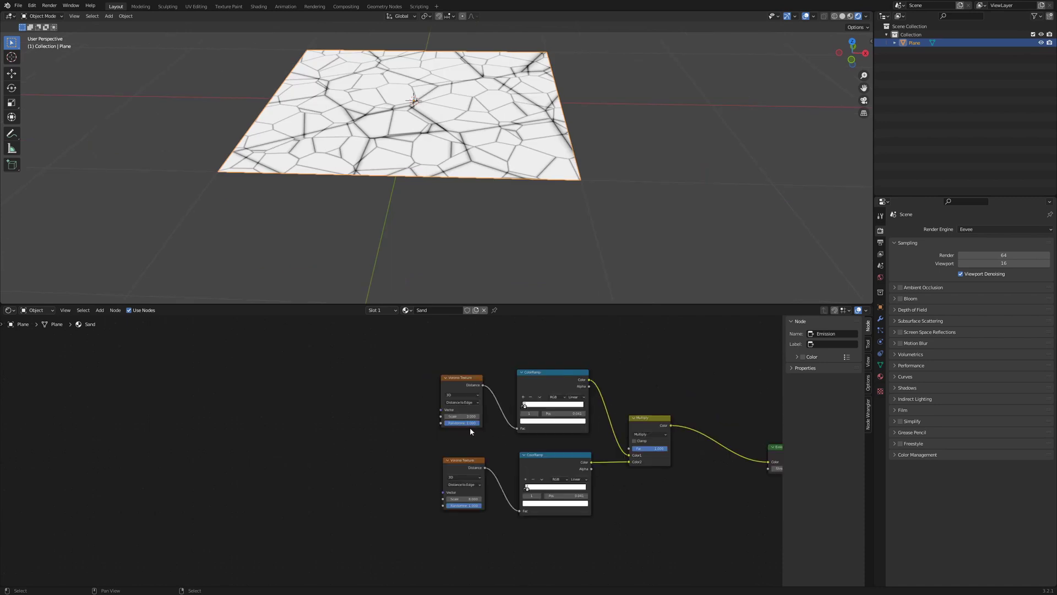
{"action": "left_click", "coordinate": [452, 383]}
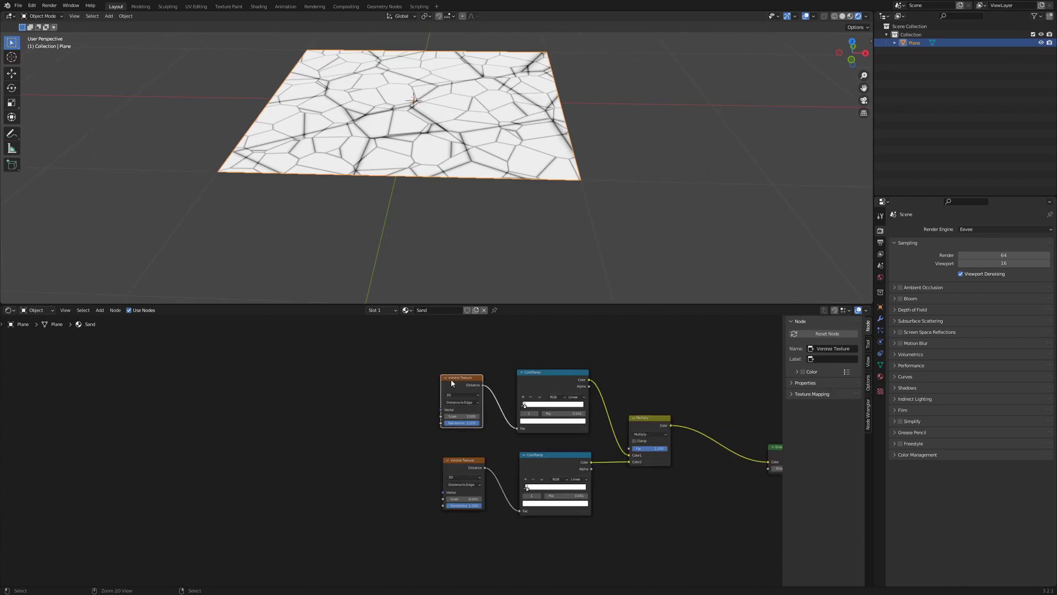
{"action": "key", "text": "ctrl+t"}
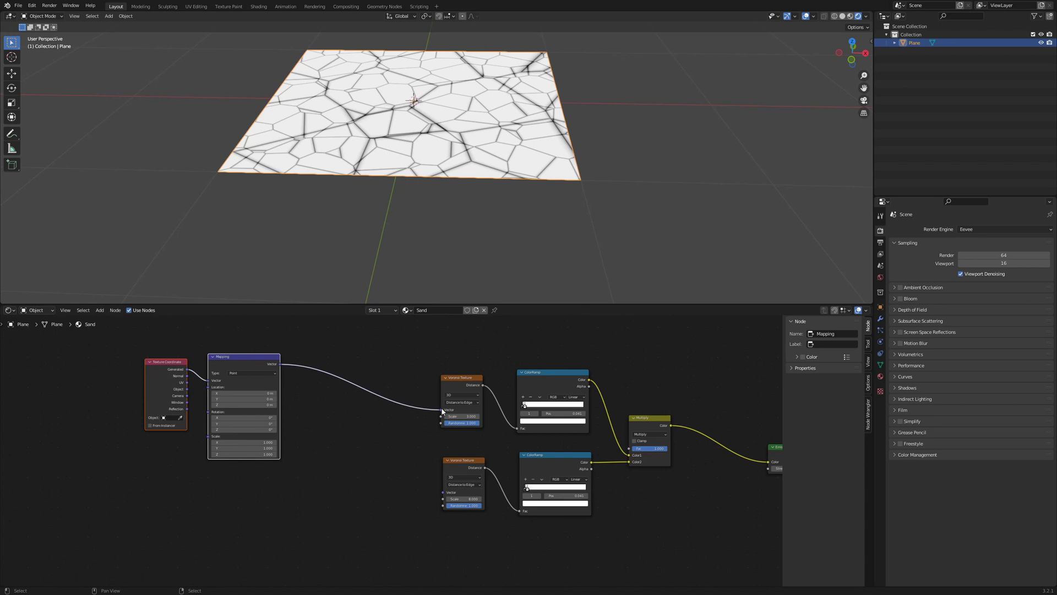
{"action": "left_click_drag", "start_coordinate": [442, 410], "coordinate": [374, 447]}
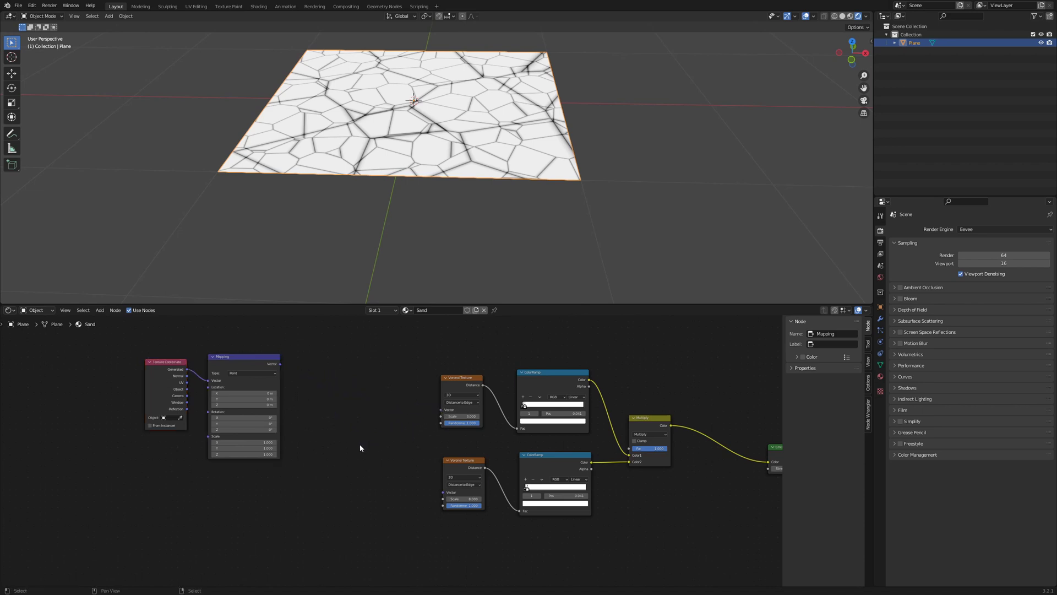
Step: Add a Linear Light Mix node at Fac 1.000 fed by the Mapping Vector
{"action": "key", "text": "shift+a"}
{"action": "mouse_move", "coordinate": [339, 431]}
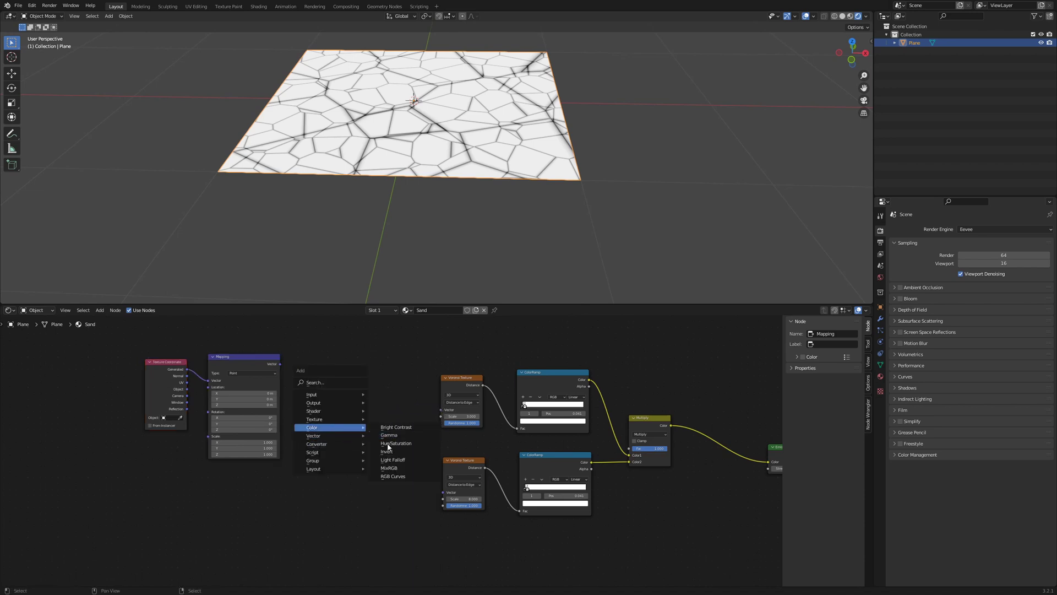
{"action": "left_click", "coordinate": [389, 467]}
{"action": "left_click", "coordinate": [355, 435]}
{"action": "left_click", "coordinate": [354, 436]}
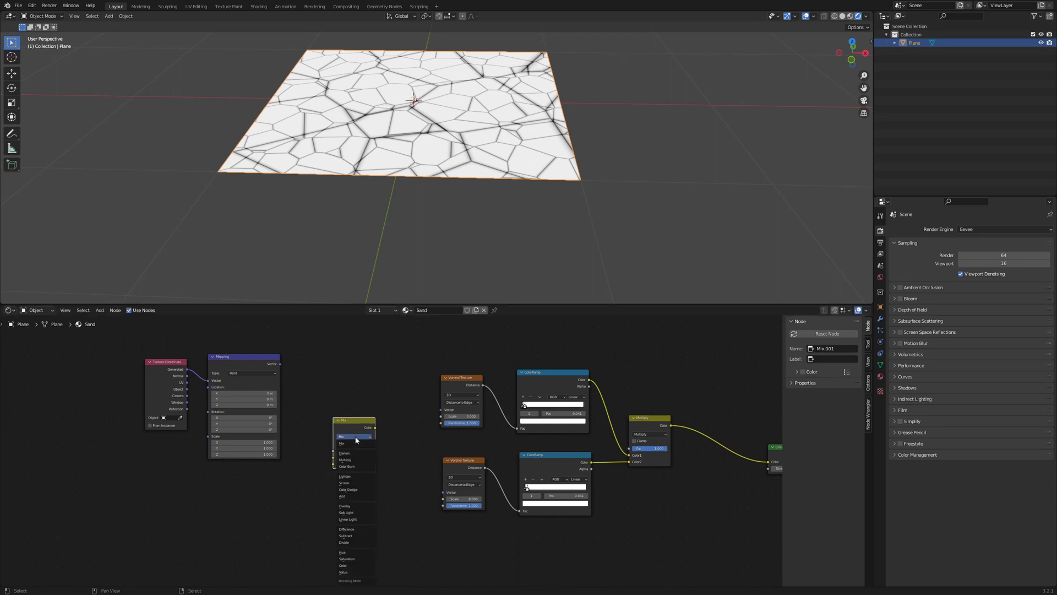
{"action": "left_click", "coordinate": [366, 519]}
{"action": "left_click_drag", "start_coordinate": [340, 450], "coordinate": [366, 451]}
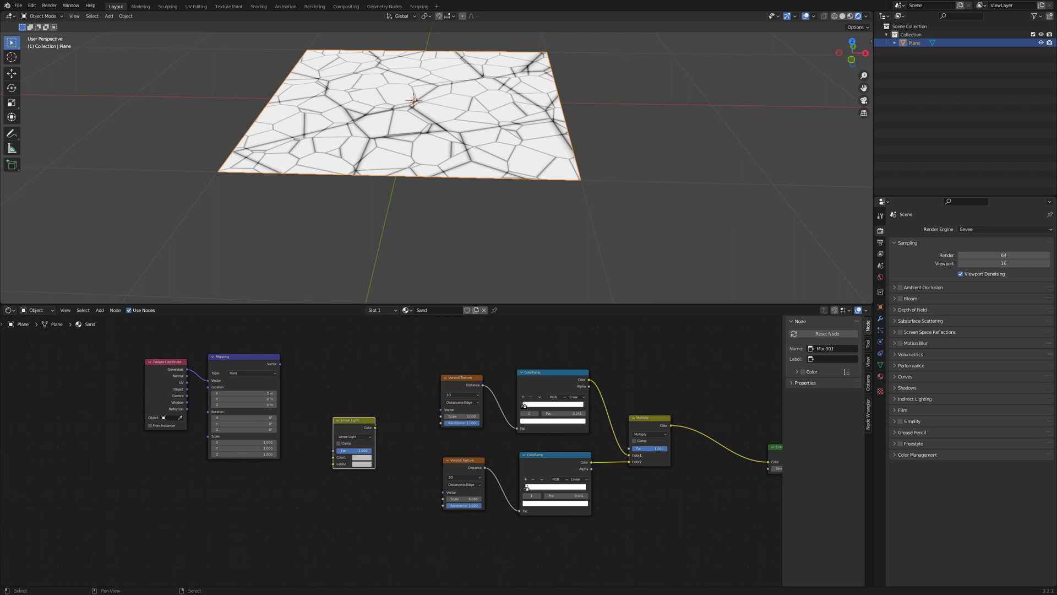
{"action": "left_click_drag", "start_coordinate": [282, 365], "coordinate": [339, 469]}
Step: Add a Noise Texture with Scale 8
{"action": "key", "text": "shift+a"}
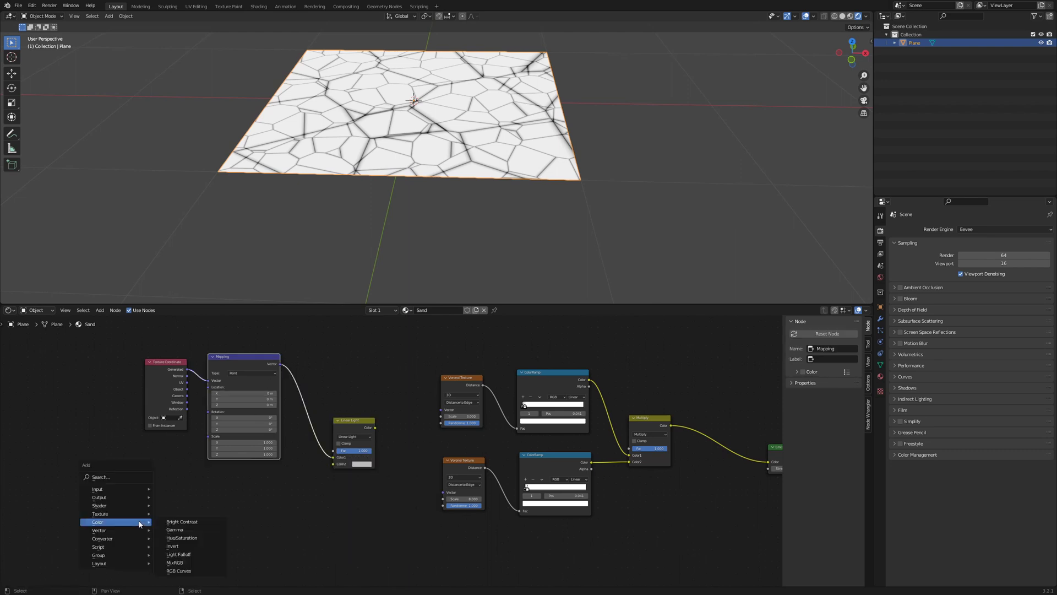
{"action": "mouse_move", "coordinate": [141, 522]}
{"action": "left_click", "coordinate": [184, 467]}
{"action": "scroll", "coordinate": [184, 502], "scroll_direction": "up", "scroll_amount": 1}
{"action": "left_click", "coordinate": [182, 502]}
{"action": "type", "text": "8"}
{"action": "key", "text": "Tab"}
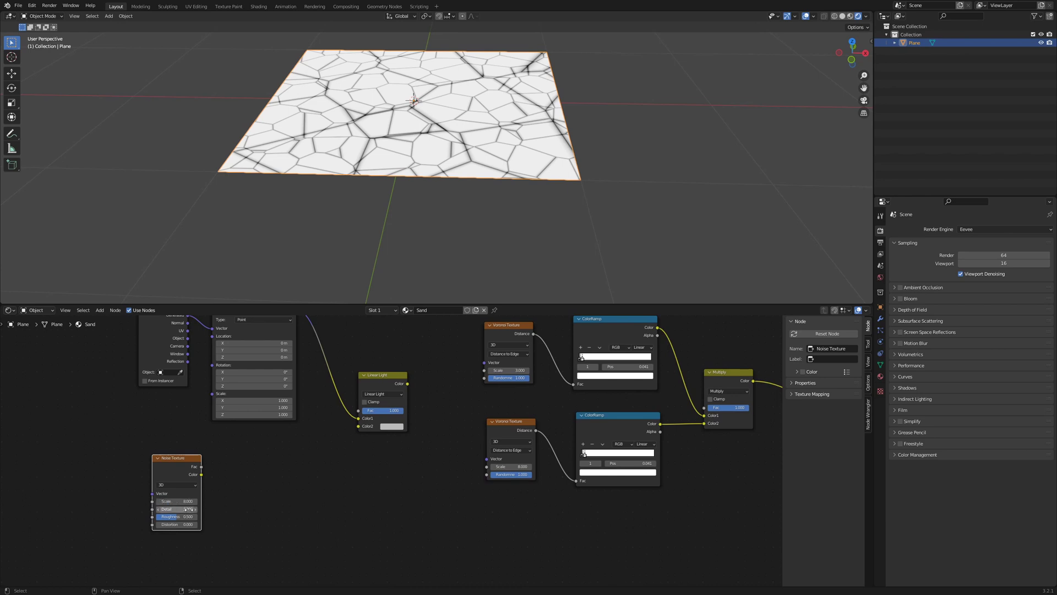
Step: Set the noise Detail to 1.5 and feed its Fac into a new Map Range node's Value
{"action": "type", "text": "15"}
{"action": "key", "text": "Return"}
{"action": "key", "text": "shift+a"}
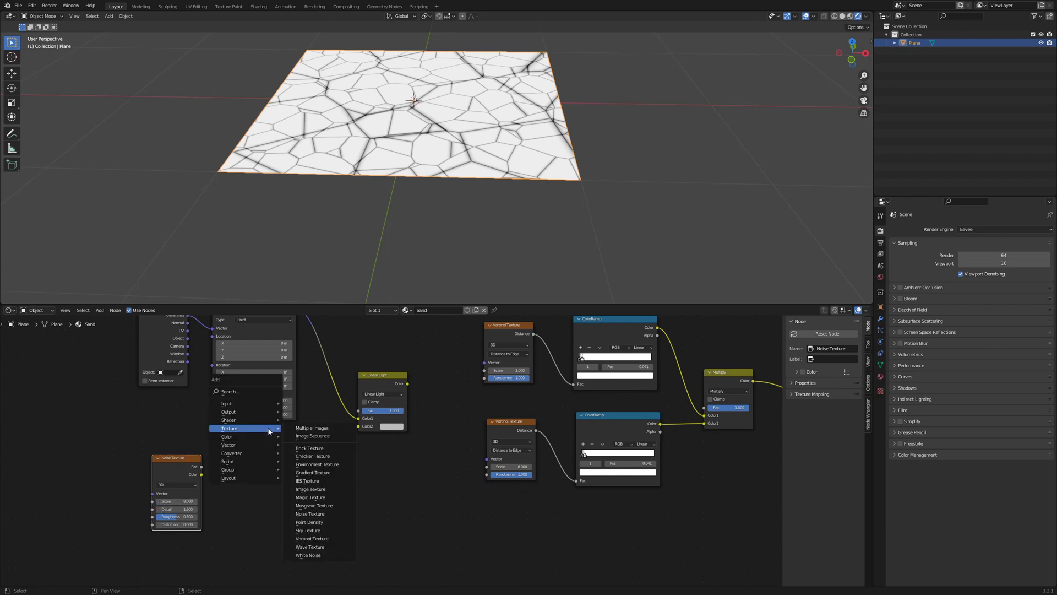
{"action": "mouse_move", "coordinate": [262, 453]}
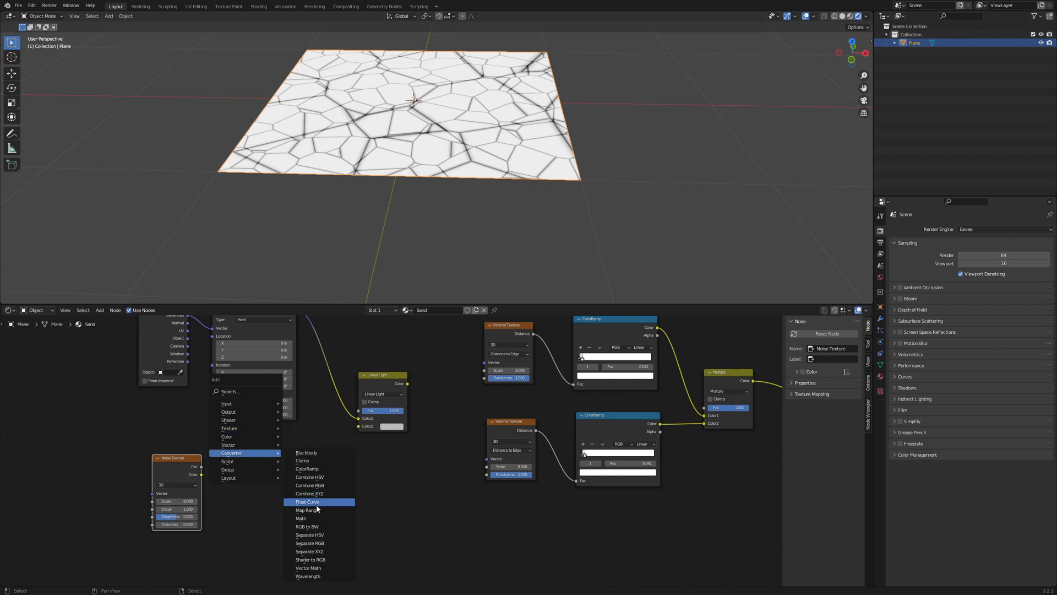
{"action": "left_click", "coordinate": [308, 510]}
{"action": "left_click", "coordinate": [254, 463]}
{"action": "left_click_drag", "start_coordinate": [202, 466], "coordinate": [246, 498]}
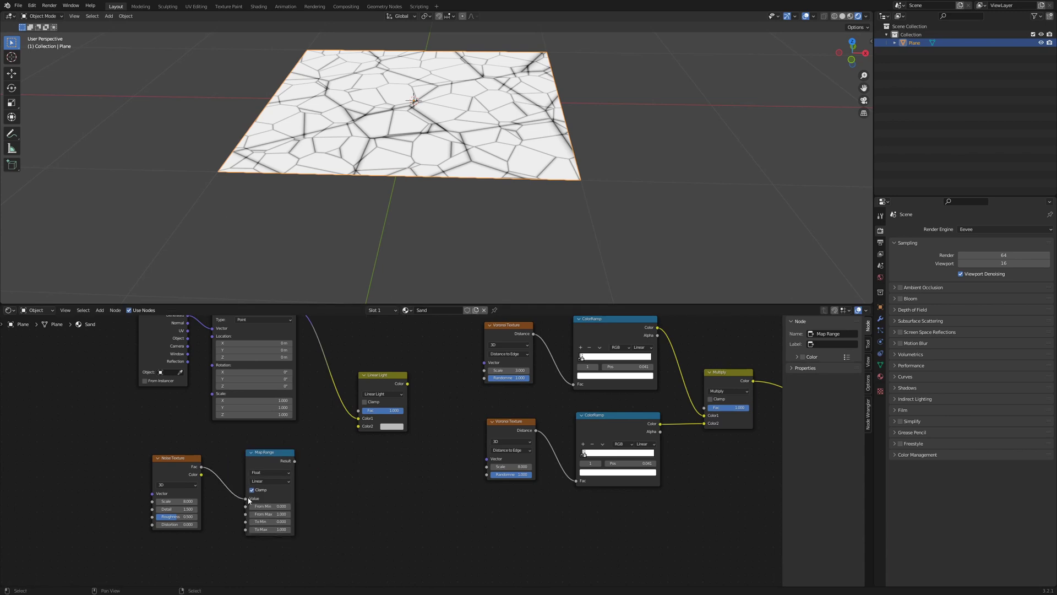
Step: Set Map Range To Max to 0.36 and connect its Result to Linear Light Color2
{"action": "left_click", "coordinate": [282, 530]}
{"action": "type", "text": "0.3"}
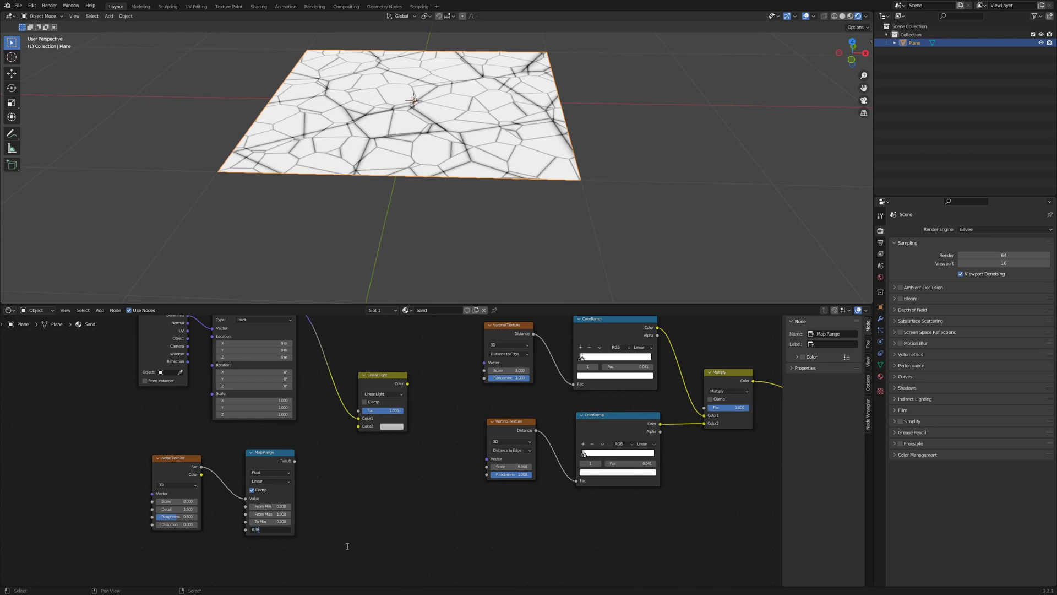
{"action": "key", "text": "Return"}
{"action": "left_click_drag", "start_coordinate": [294, 461], "coordinate": [359, 426]}
{"action": "middle_click_drag", "start_coordinate": [412, 387], "coordinate": [352, 428]}
{"action": "left_click_drag", "start_coordinate": [346, 424], "coordinate": [423, 403]}
Step: Feed Linear Light into both Voronoi Vectors and set Mapping Scale X, Y, Z to 5
{"action": "left_click_drag", "start_coordinate": [347, 424], "coordinate": [426, 499]}
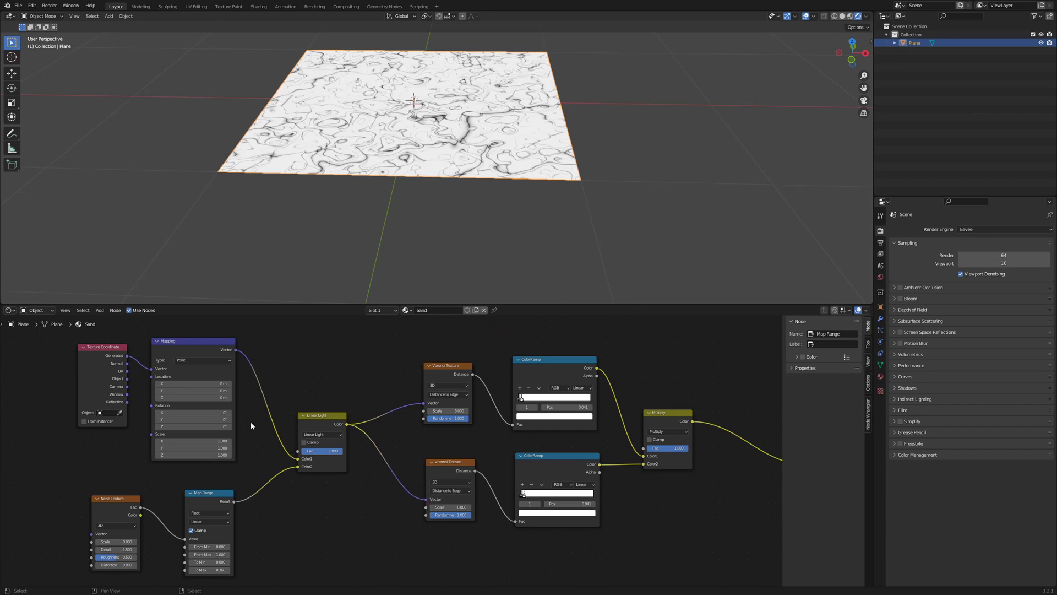
{"action": "left_click_drag", "start_coordinate": [193, 441], "coordinate": [193, 454]}
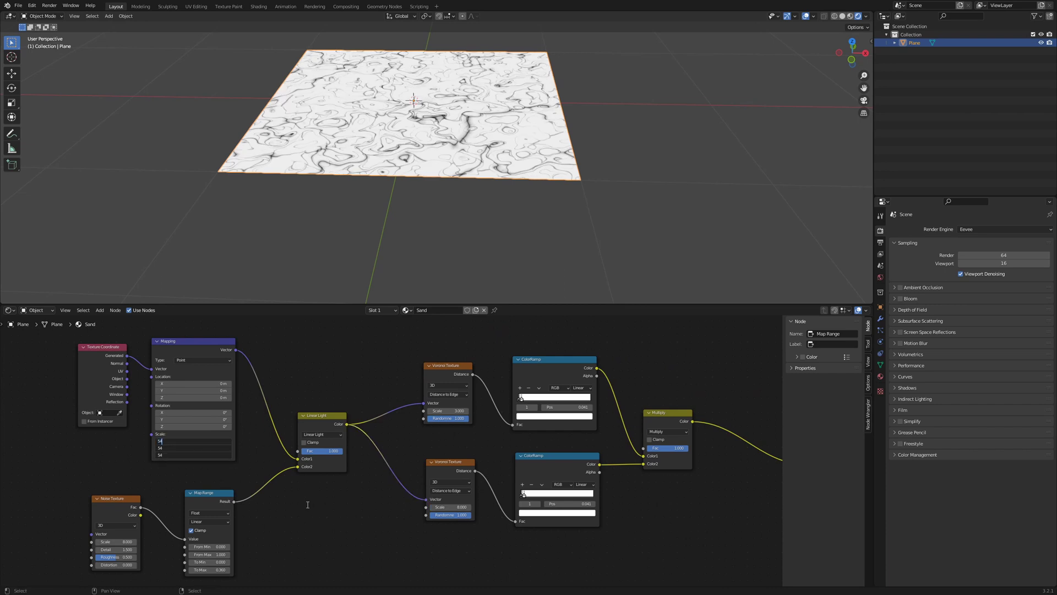
{"action": "type", "text": "5"}
{"action": "key", "text": "Return"}
{"action": "scroll", "coordinate": [457, 254], "scroll_direction": "up", "scroll_amount": 4}
{"action": "scroll", "coordinate": [457, 254], "scroll_direction": "down", "scroll_amount": 1}
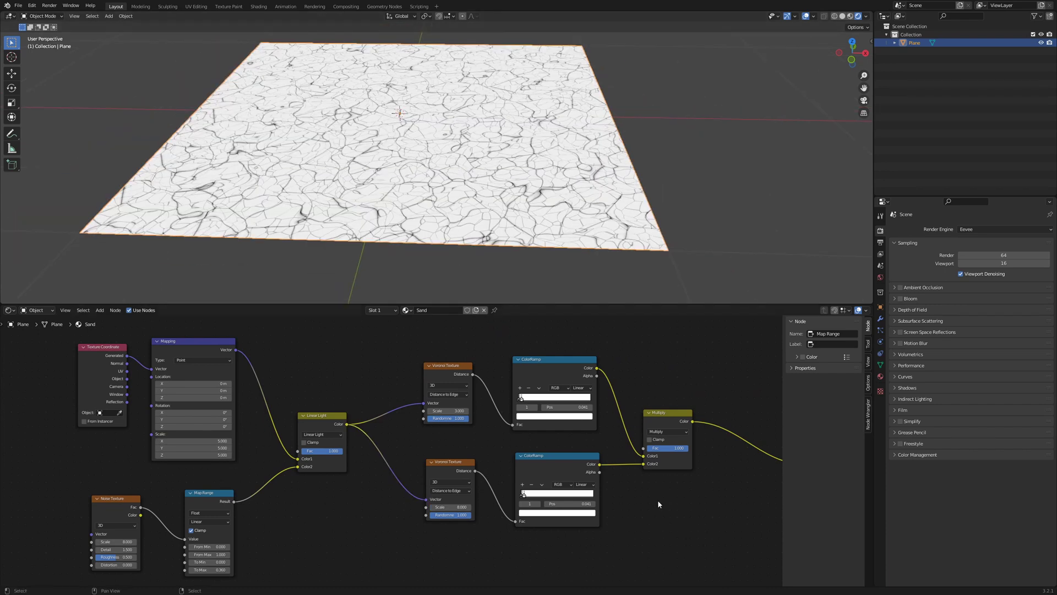
{"action": "middle_click_drag", "start_coordinate": [658, 501], "coordinate": [417, 478]}
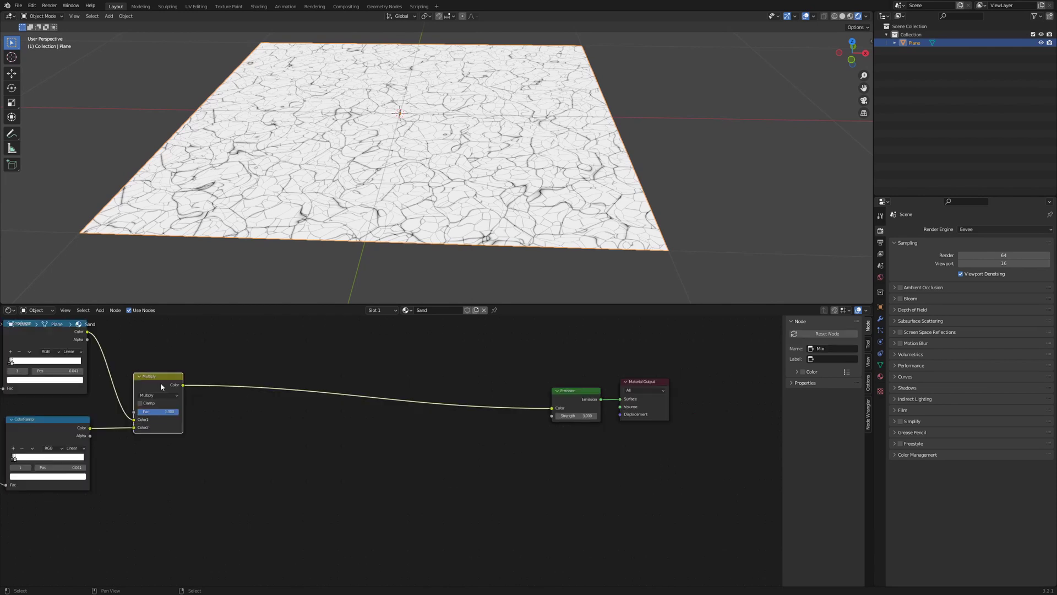
Step: Duplicate the Multiply node onto the Emission link and add a Noise Texture below it
{"action": "key", "text": "shift+d"}
{"action": "left_click", "coordinate": [318, 387]}
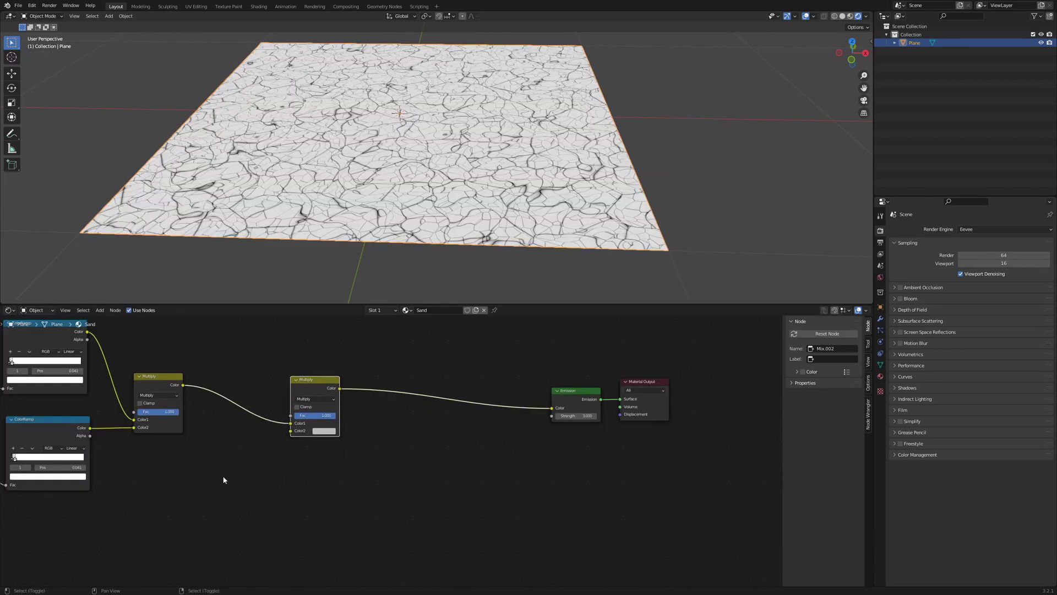
{"action": "key", "text": "shift+a"}
{"action": "mouse_move", "coordinate": [224, 477]}
{"action": "mouse_move", "coordinate": [188, 452]}
{"action": "left_click", "coordinate": [264, 410]}
{"action": "left_click", "coordinate": [202, 502]}
Step: Set the new noise to Scale 4 and Detail 5 and link its Fac into the Multiply
{"action": "double_click", "coordinate": [202, 502]}
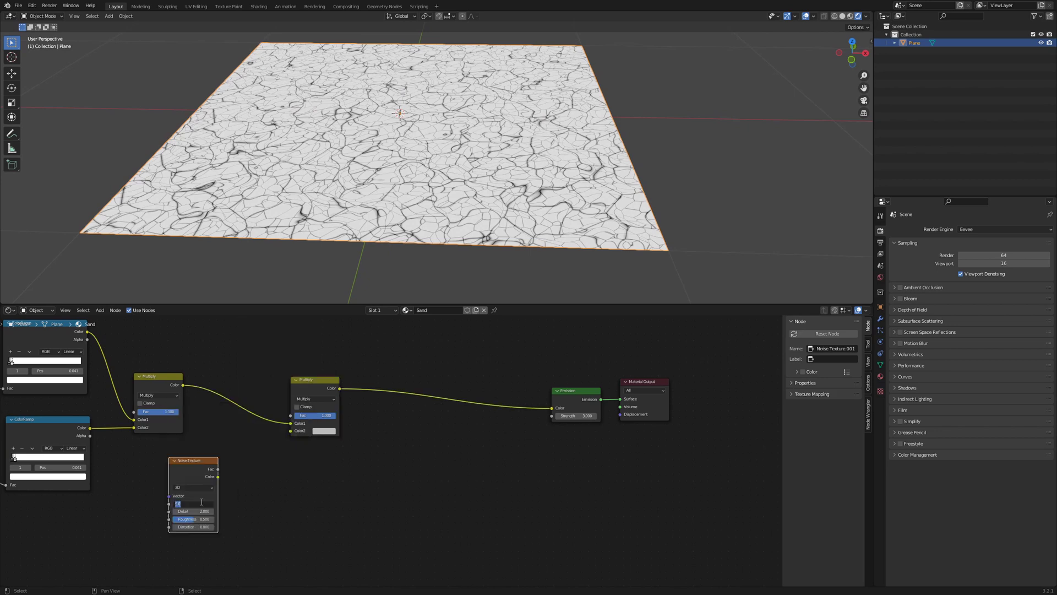
{"action": "type", "text": "4"}
{"action": "key", "text": "Tab"}
{"action": "type", "text": "5"}
{"action": "key", "text": "Return"}
{"action": "left_click_drag", "start_coordinate": [218, 469], "coordinate": [291, 432]}
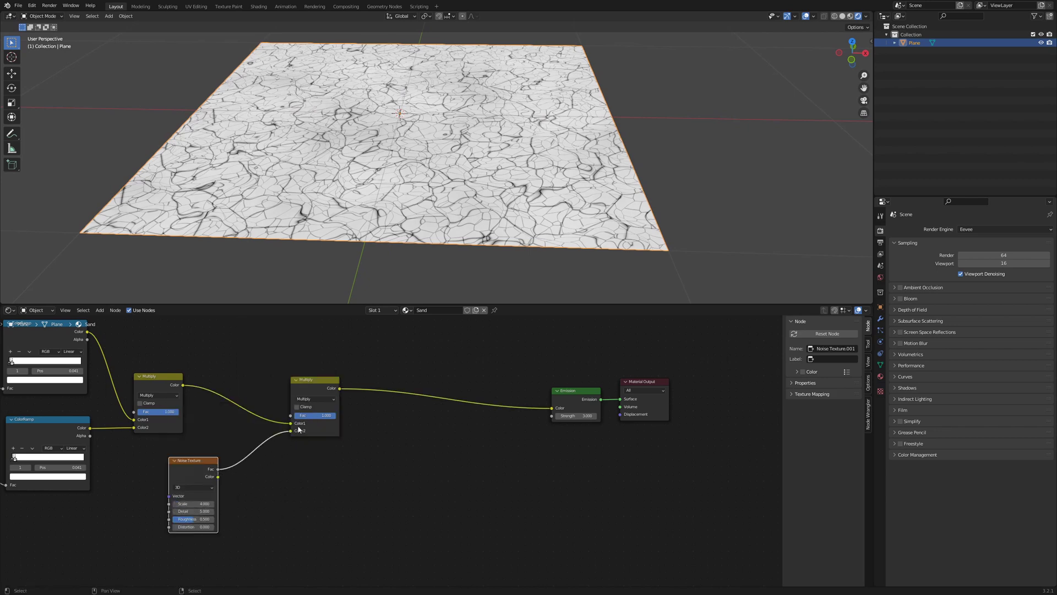
{"action": "left_click_drag", "start_coordinate": [321, 380], "coordinate": [320, 378]}
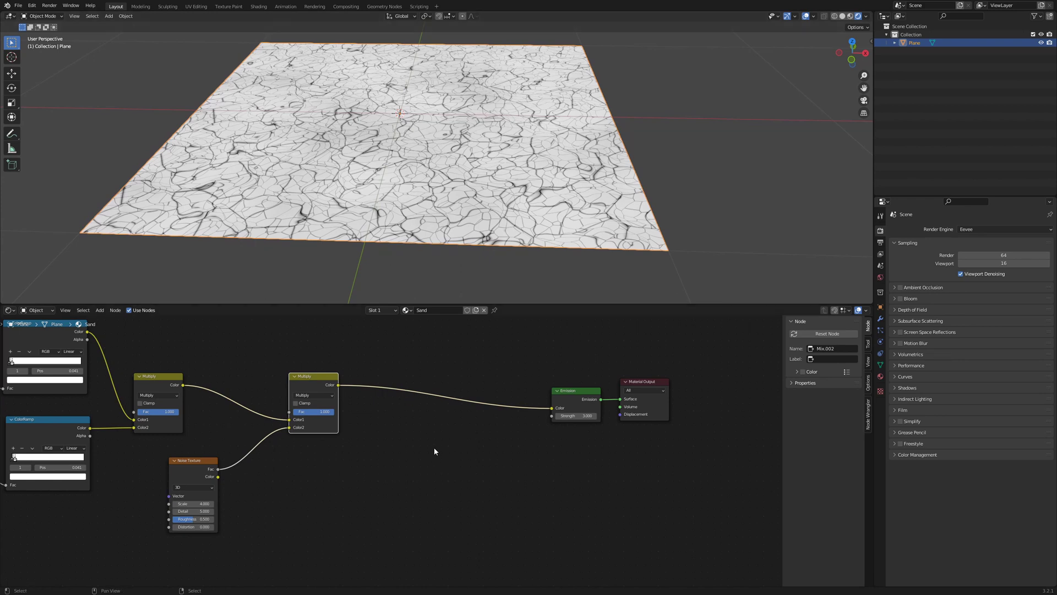
Step: Add an Arctan2 Math node with second value 0.590 and insert it before the Emission shader
{"action": "key", "text": "shift+a"}
{"action": "mouse_move", "coordinate": [410, 468]}
{"action": "left_click", "coordinate": [482, 416]}
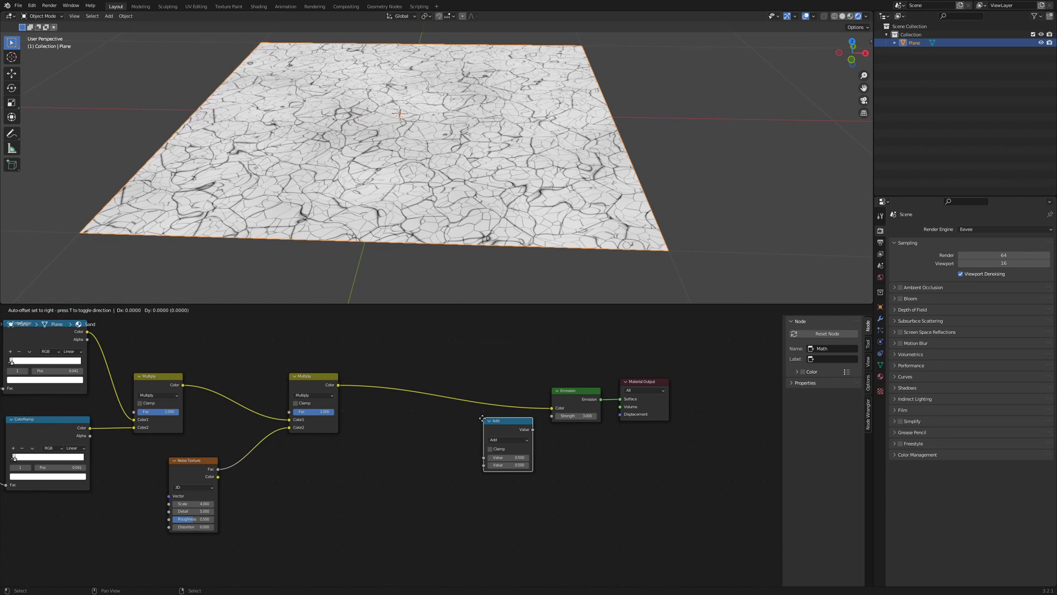
{"action": "left_click", "coordinate": [422, 420]}
{"action": "left_click", "coordinate": [447, 442]}
{"action": "left_click", "coordinate": [599, 516]}
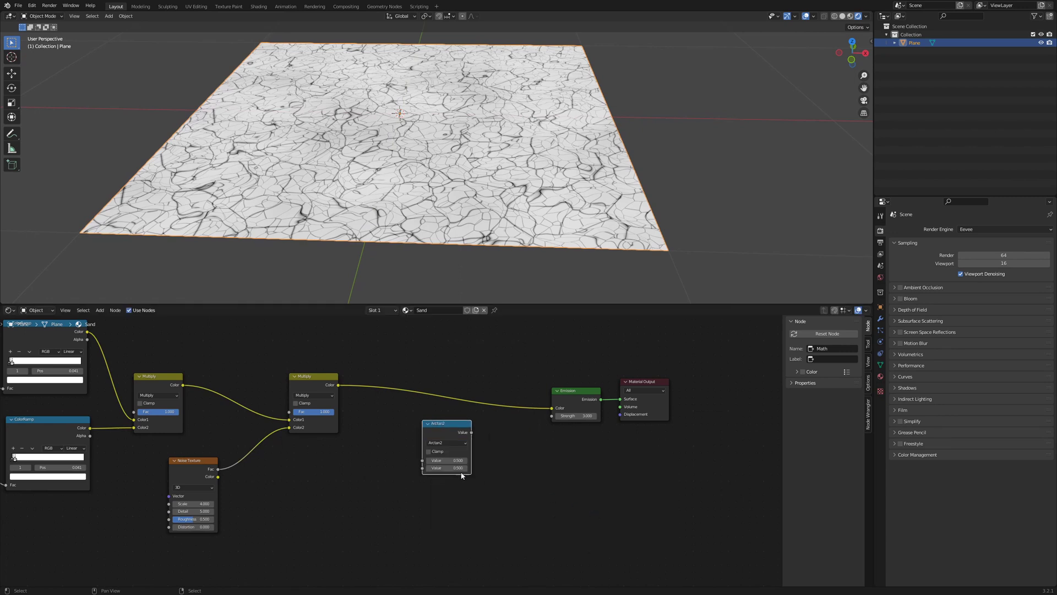
{"action": "double_click", "coordinate": [455, 468]}
{"action": "type", "text": "0"}
{"action": "type", "text": ".59"}
{"action": "key", "text": "Return"}
{"action": "left_click_drag", "start_coordinate": [439, 431], "coordinate": [418, 384]}
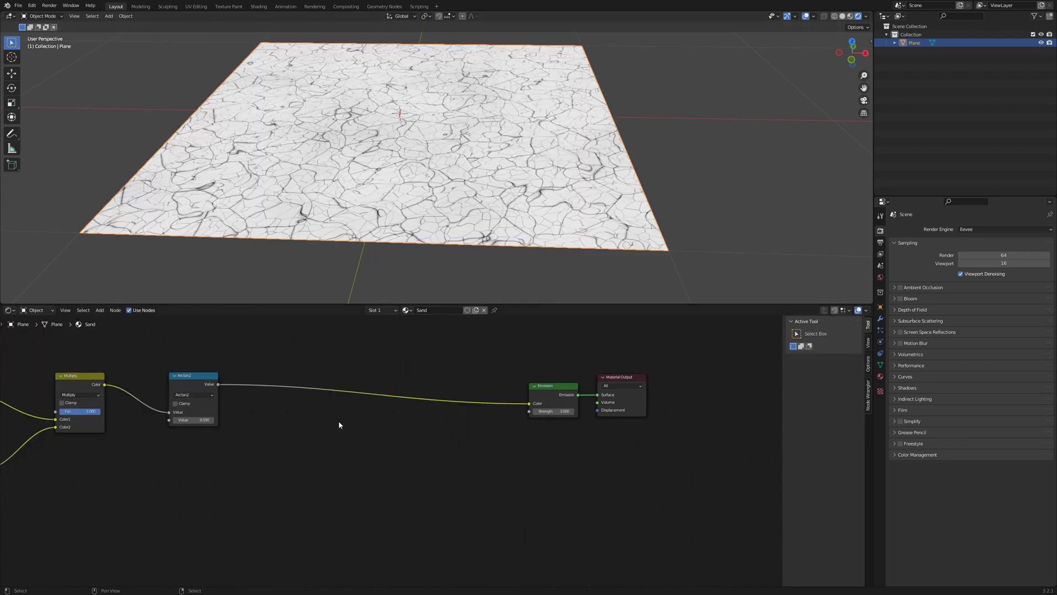
Step: Insert a ColorRamp after the Arctan2, flip it, and move its stop to 0.455
{"action": "key", "text": "shift+a"}
{"action": "mouse_move", "coordinate": [340, 422]}
{"action": "left_click", "coordinate": [396, 438]}
{"action": "left_click", "coordinate": [394, 419]}
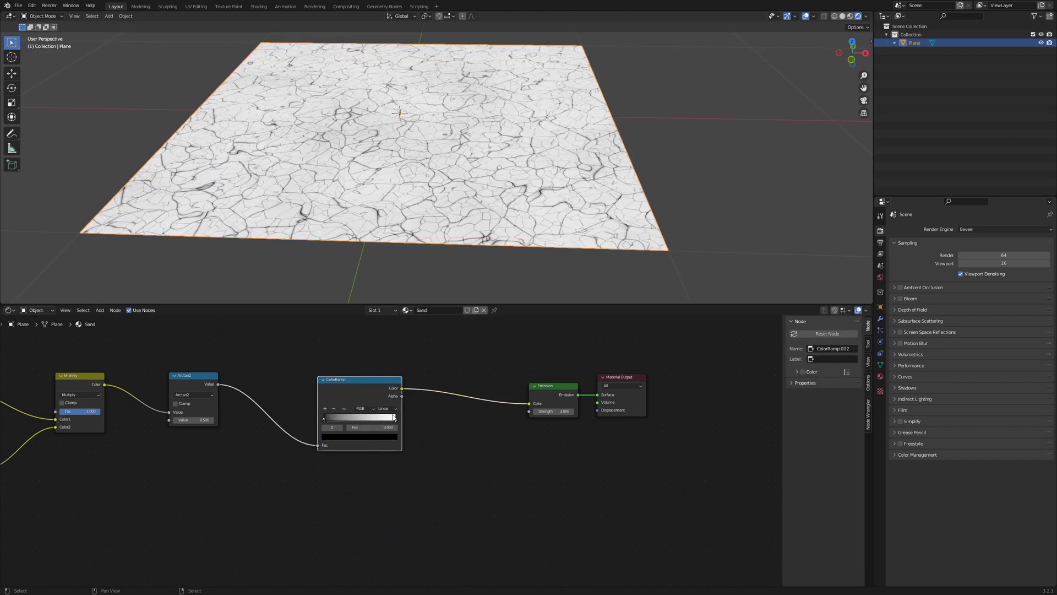
{"action": "left_click", "coordinate": [344, 408]}
{"action": "left_click", "coordinate": [355, 423]}
{"action": "left_click_drag", "start_coordinate": [396, 419], "coordinate": [356, 422]}
{"action": "left_click_drag", "start_coordinate": [358, 385], "coordinate": [340, 441]}
{"action": "scroll", "coordinate": [342, 385], "scroll_direction": "up", "scroll_amount": 3}
Step: Add a Noise Texture with Scale 20 above the ColorRamp
{"action": "key", "text": "shift+a"}
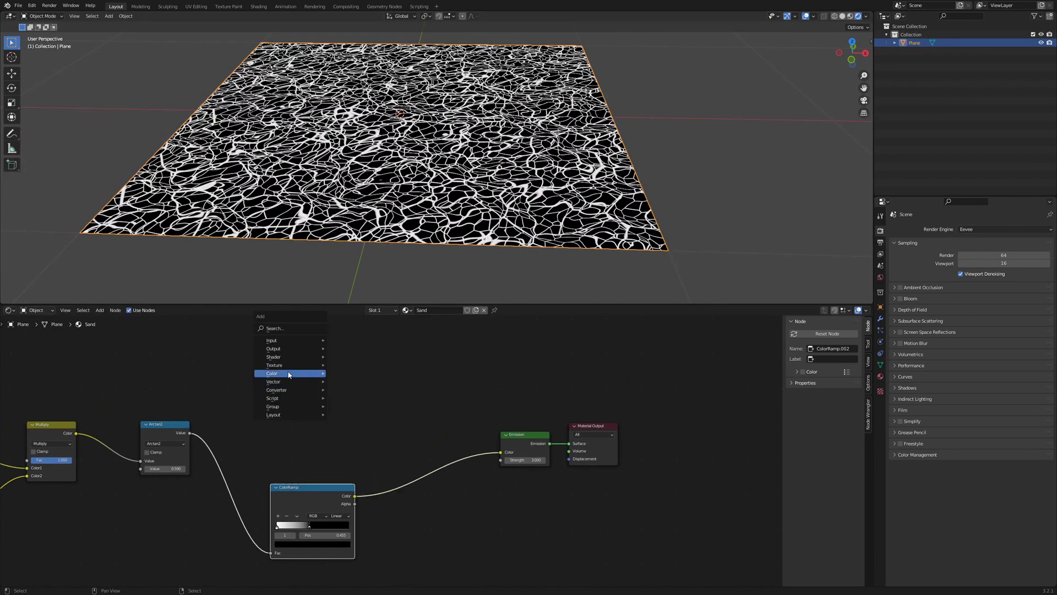
{"action": "mouse_move", "coordinate": [288, 368]}
{"action": "left_click", "coordinate": [355, 450]}
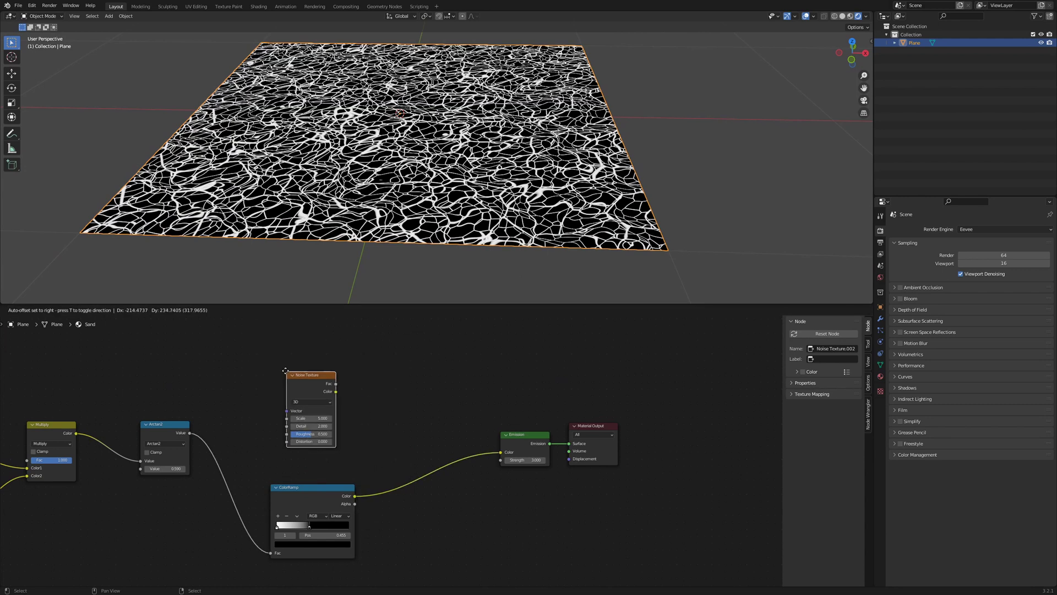
{"action": "left_click", "coordinate": [284, 392]}
{"action": "left_click", "coordinate": [285, 395]}
{"action": "type", "text": "20"}
{"action": "key", "text": "Return"}
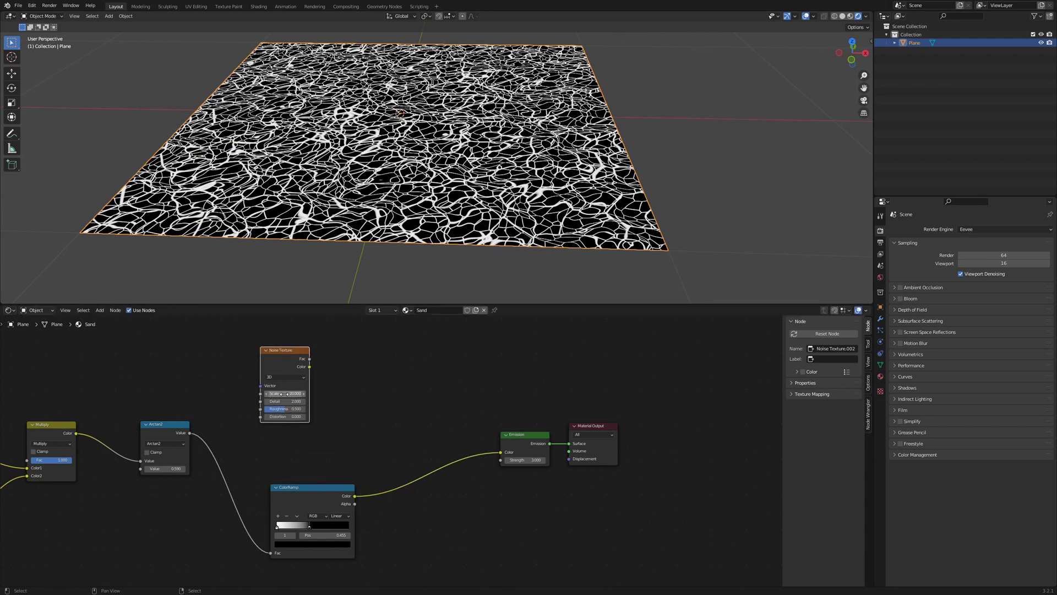
Step: Add a ColorRamp beside the noise and duplicate a Multiply node in front of the Emission shader
{"action": "key", "text": "shift+a"}
{"action": "mouse_move", "coordinate": [413, 427]}
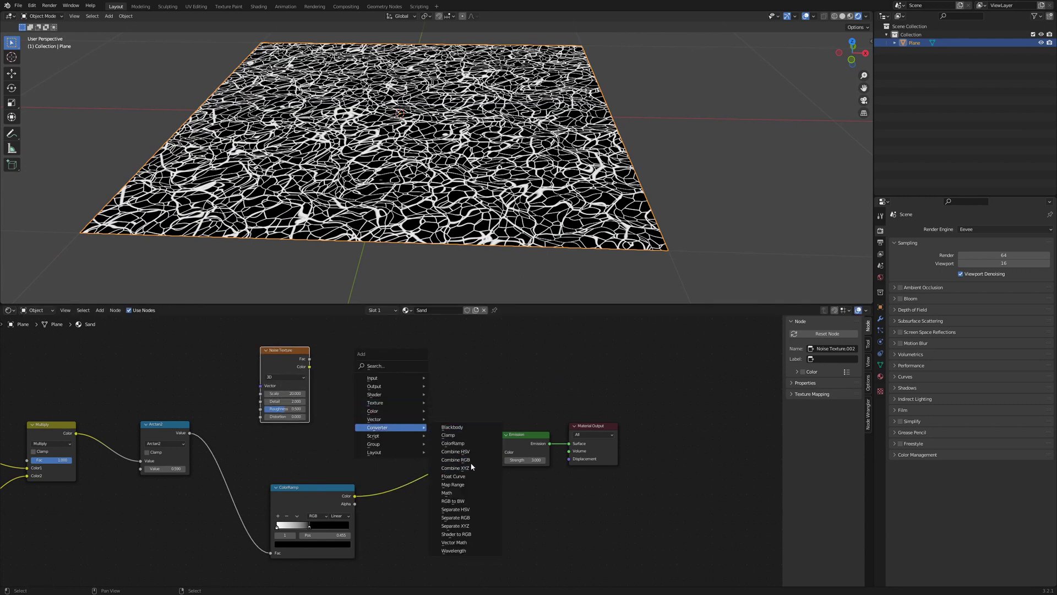
{"action": "left_click", "coordinate": [453, 444]}
{"action": "left_click", "coordinate": [388, 355]}
{"action": "left_click", "coordinate": [45, 427]}
{"action": "key", "text": "shift+d"}
{"action": "left_click", "coordinate": [575, 427]}
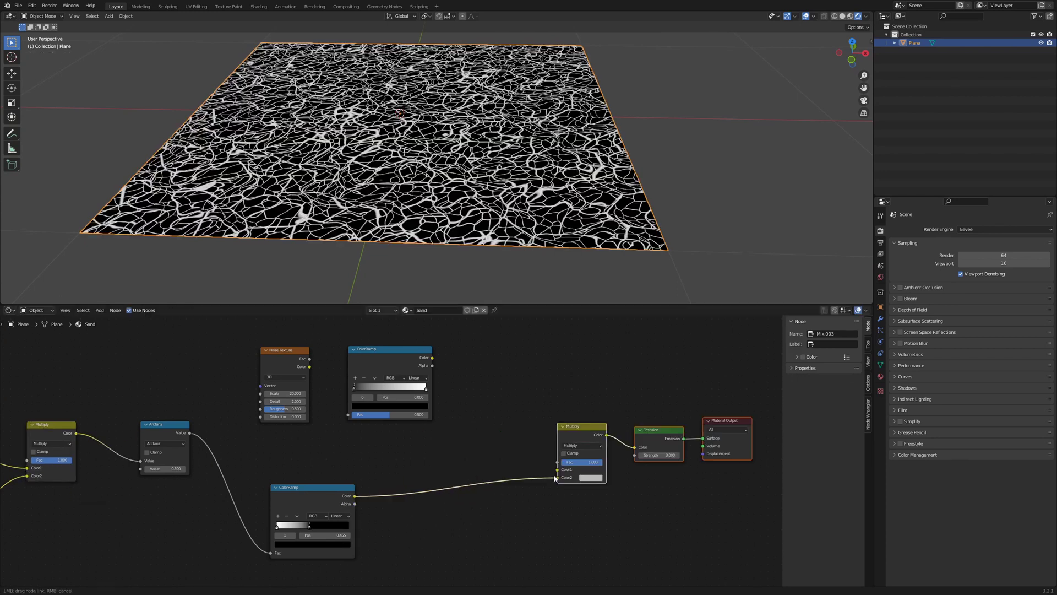
Step: Wire noise through the ColorRamp into Multiply Color1, with the dark stop at V 0.114, position 0.314
{"action": "left_click_drag", "start_coordinate": [309, 359], "coordinate": [349, 414]}
{"action": "left_click_drag", "start_coordinate": [432, 358], "coordinate": [558, 469]}
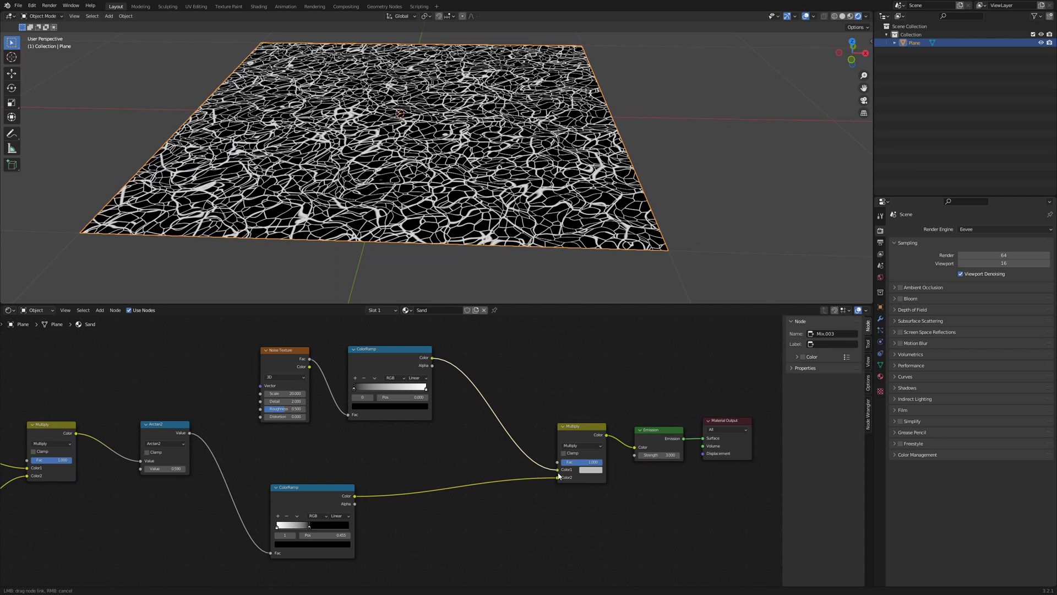
{"action": "left_click", "coordinate": [377, 406]}
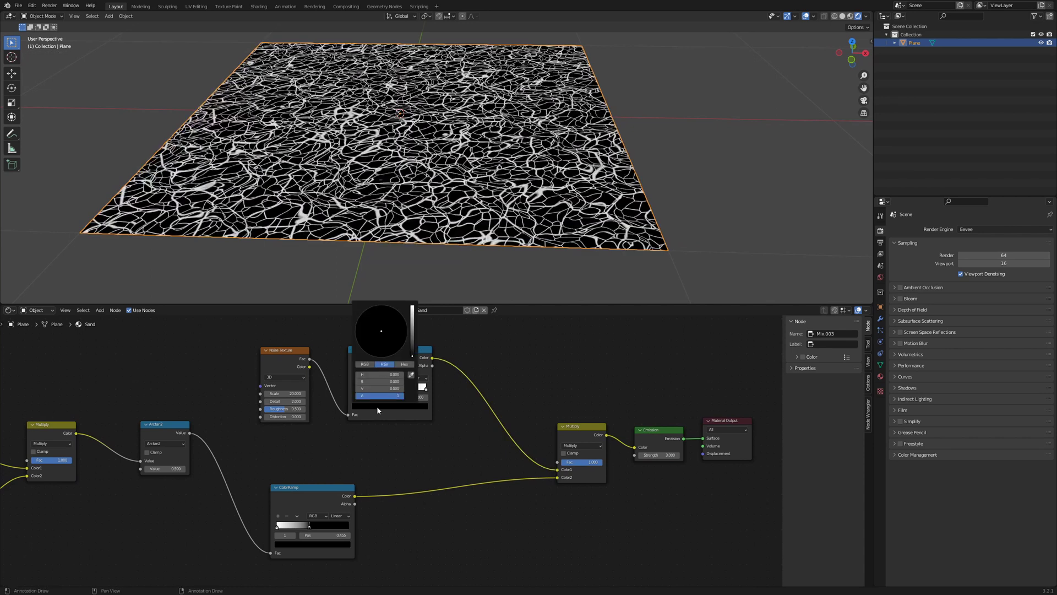
{"action": "left_click_drag", "start_coordinate": [418, 347], "coordinate": [414, 337]}
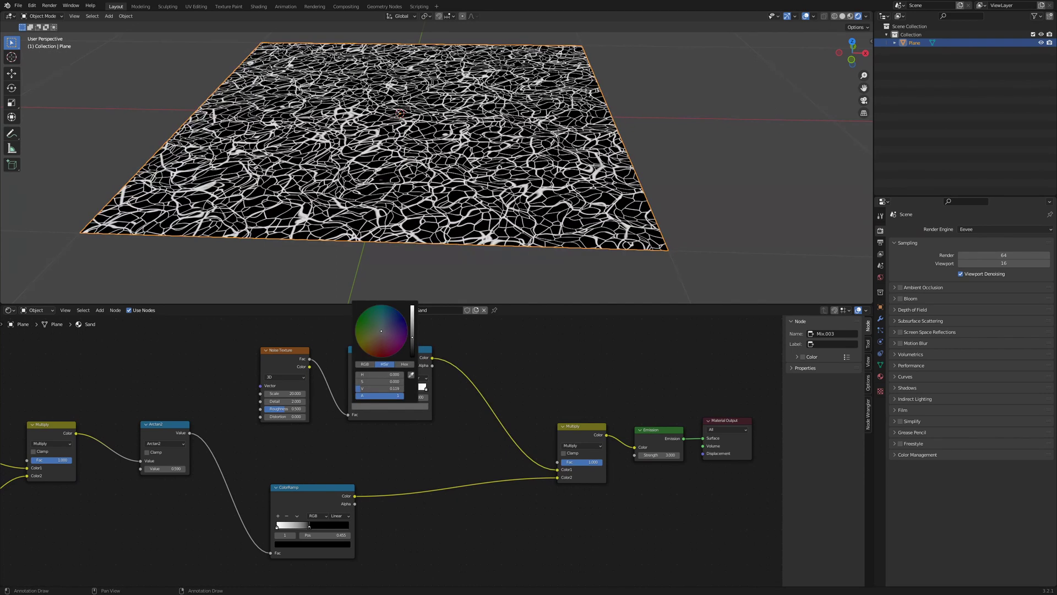
{"action": "left_click_drag", "start_coordinate": [355, 392], "coordinate": [380, 392]}
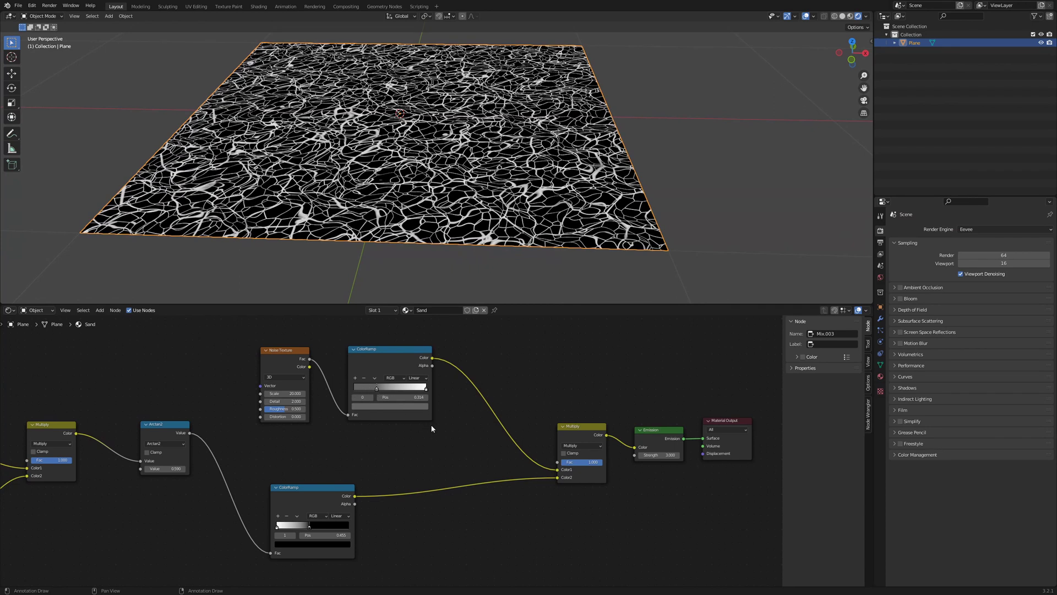
Step: Lower the final Multiply node's Fac slightly to soften the caustic lines
{"action": "left_click_drag", "start_coordinate": [593, 462], "coordinate": [594, 462]}
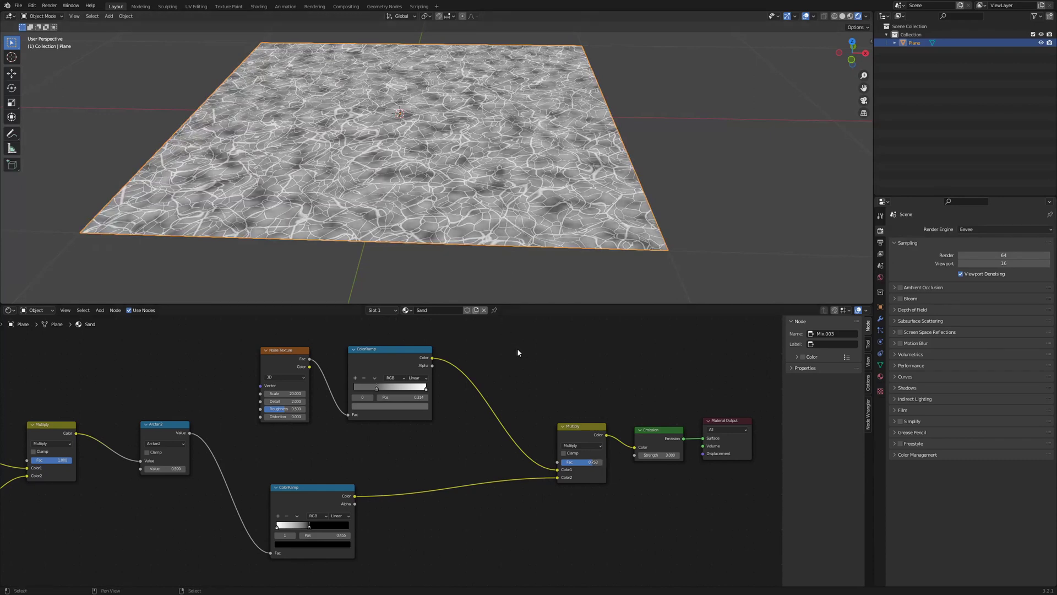
{"action": "scroll", "coordinate": [518, 349], "scroll_direction": "down", "scroll_amount": 1}
{"action": "middle_click_drag", "start_coordinate": [517, 389], "coordinate": [378, 369]}
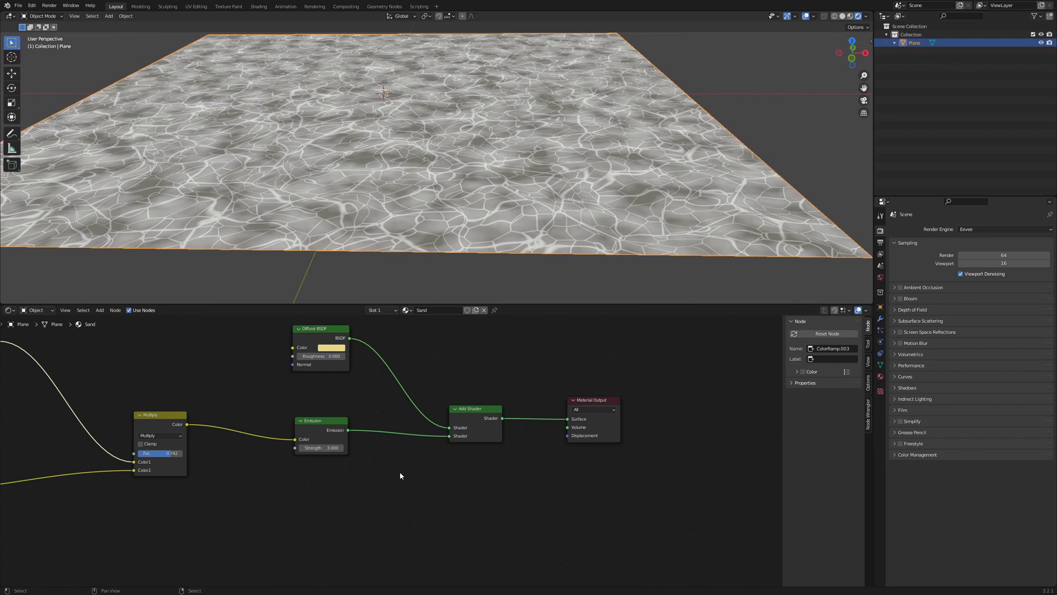